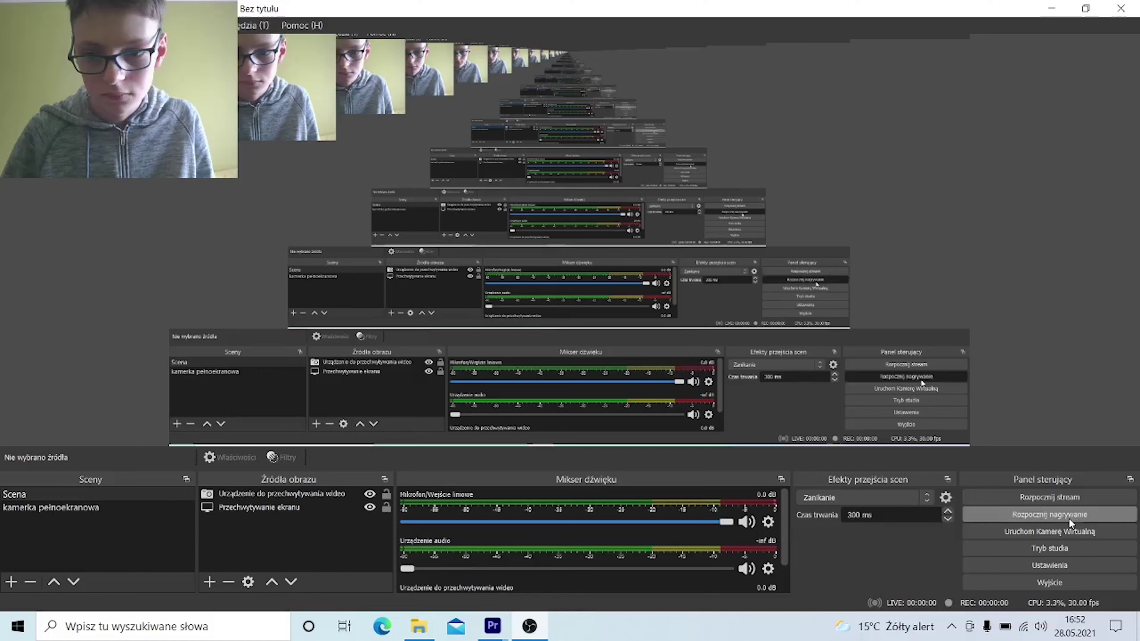
Bring the Premiere Pro window forward and show its Home screen
left_click(1069, 517)
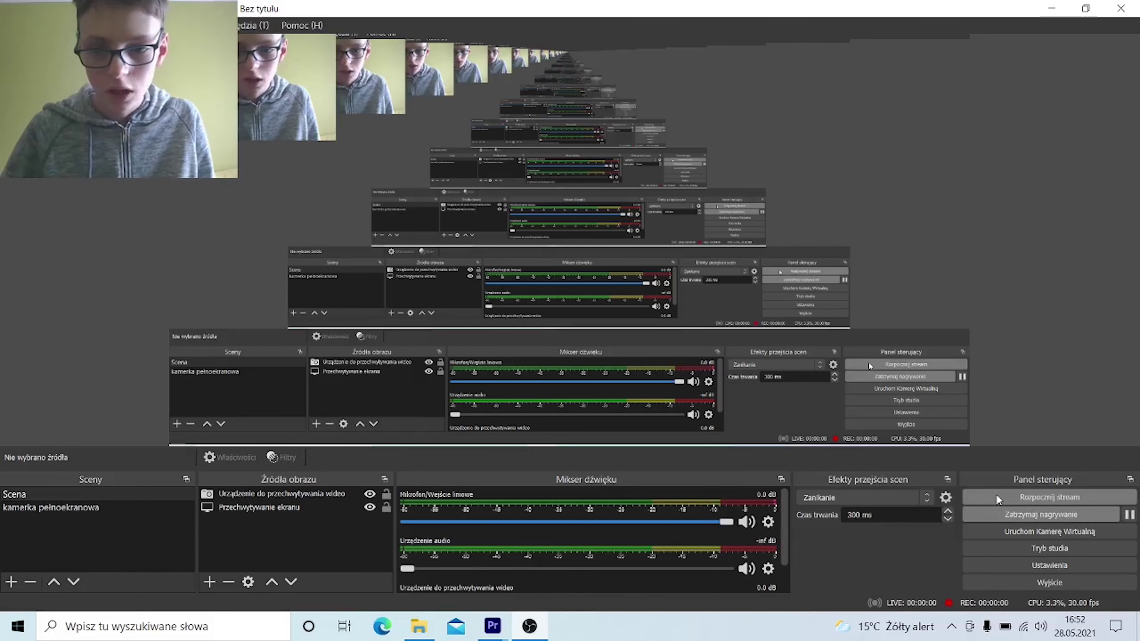
mouse_move(495, 633)
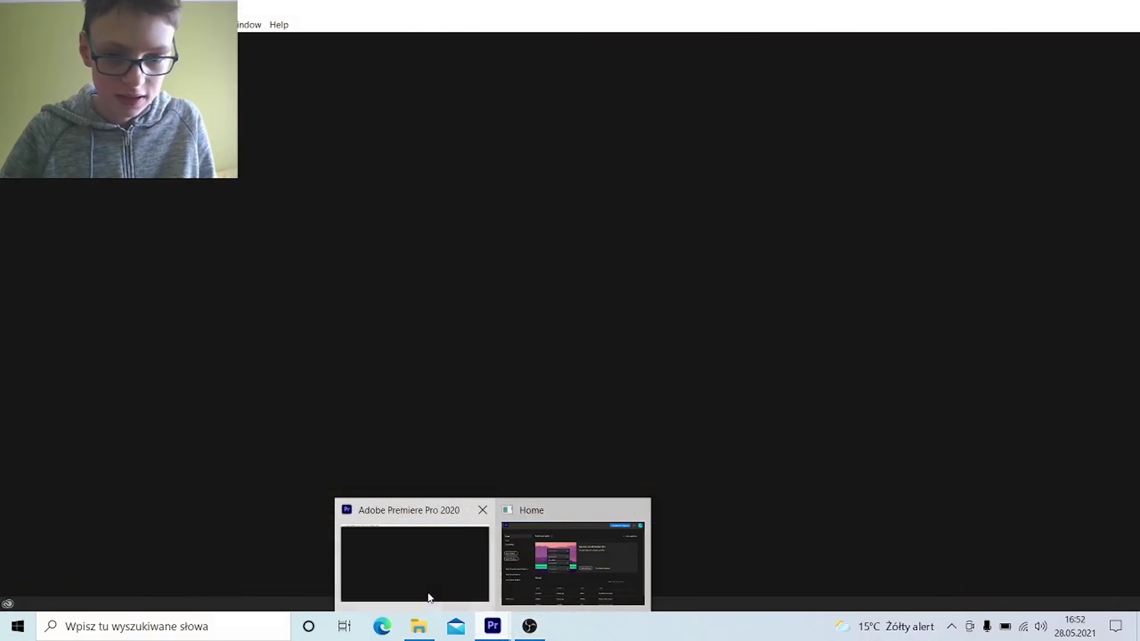
left_click(427, 594)
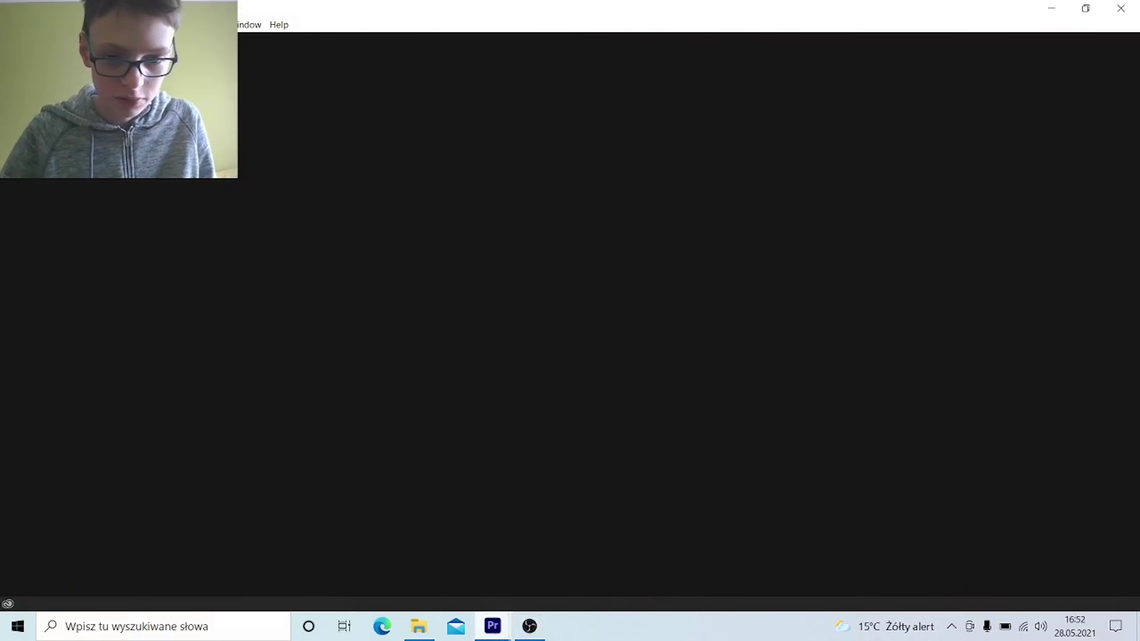
mouse_move(492, 627)
left_click(521, 593)
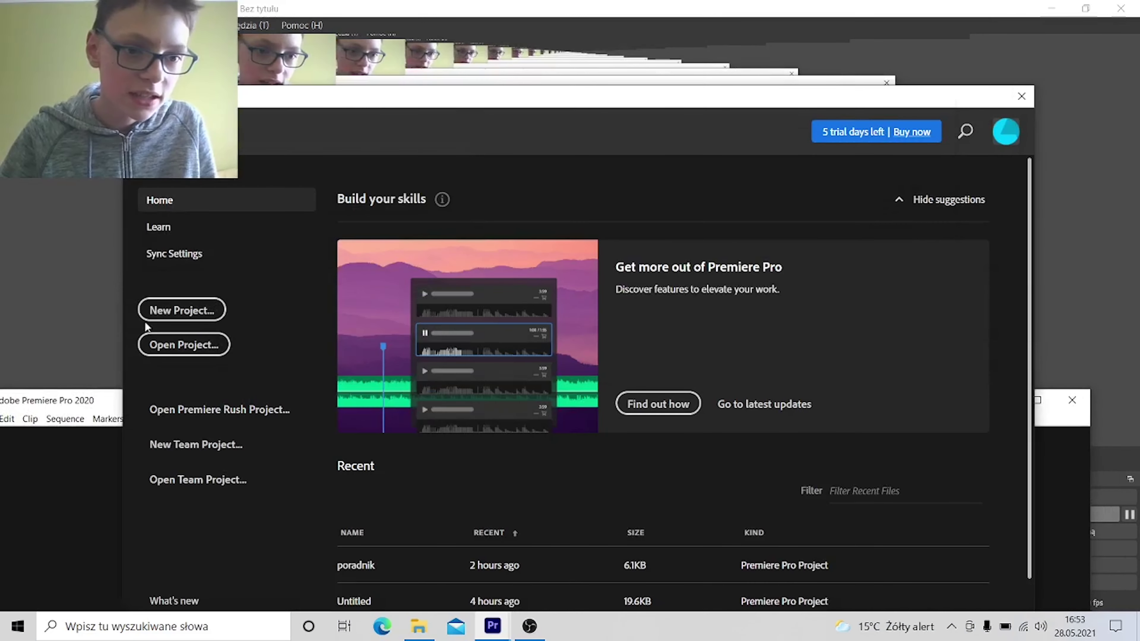
Create a new project named poradnik, overwriting the existing one
left_click(149, 312)
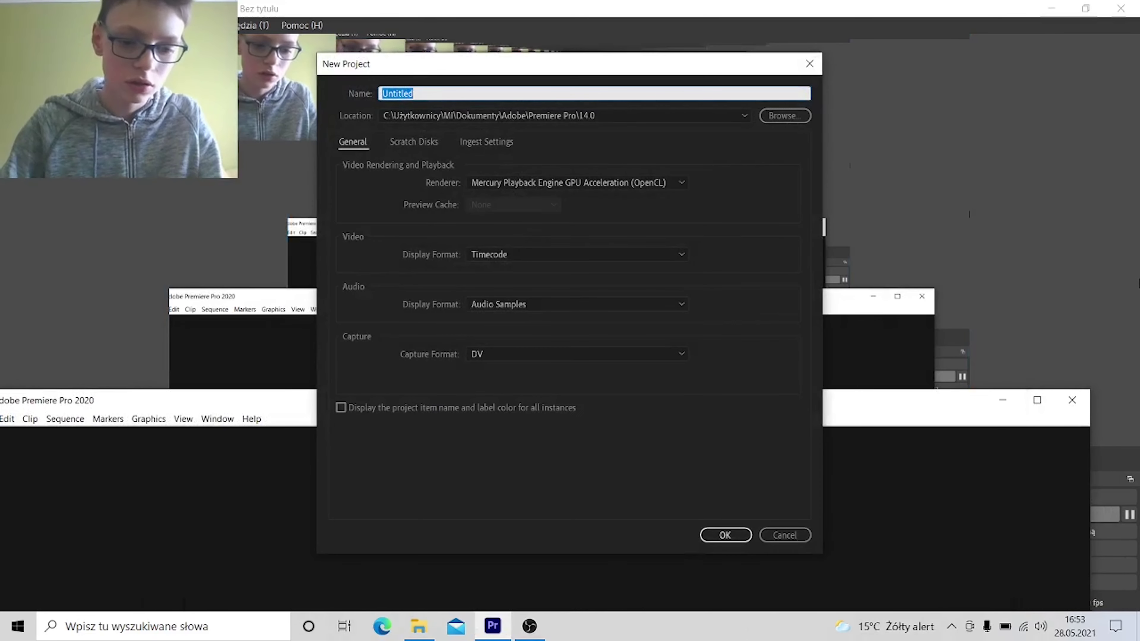
type("poradnik")
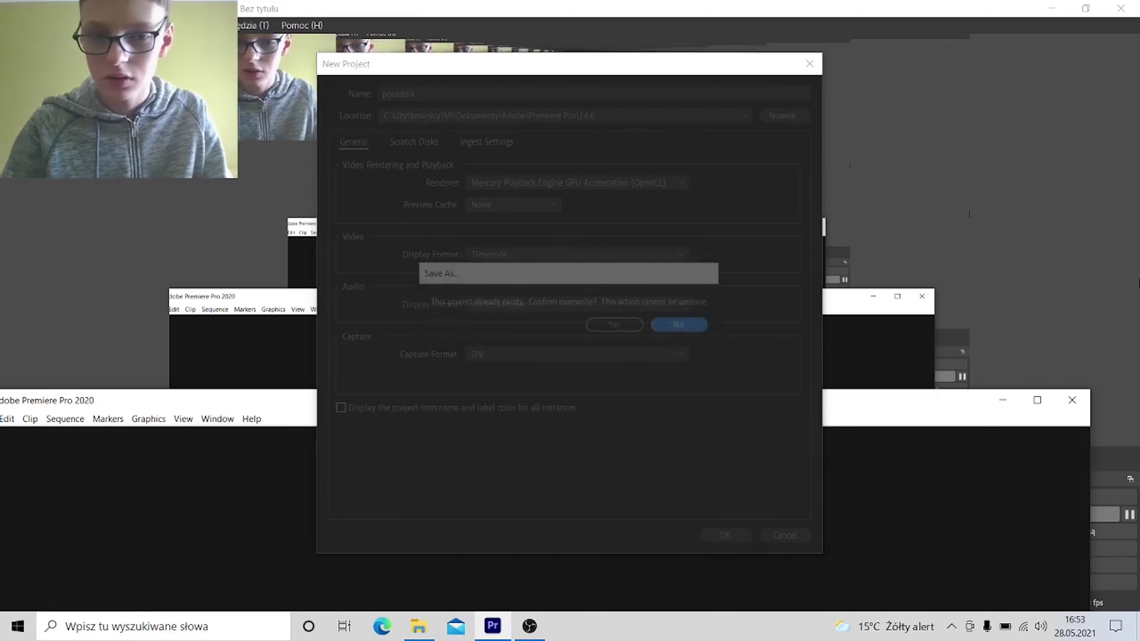
key("Return")
left_click(604, 326)
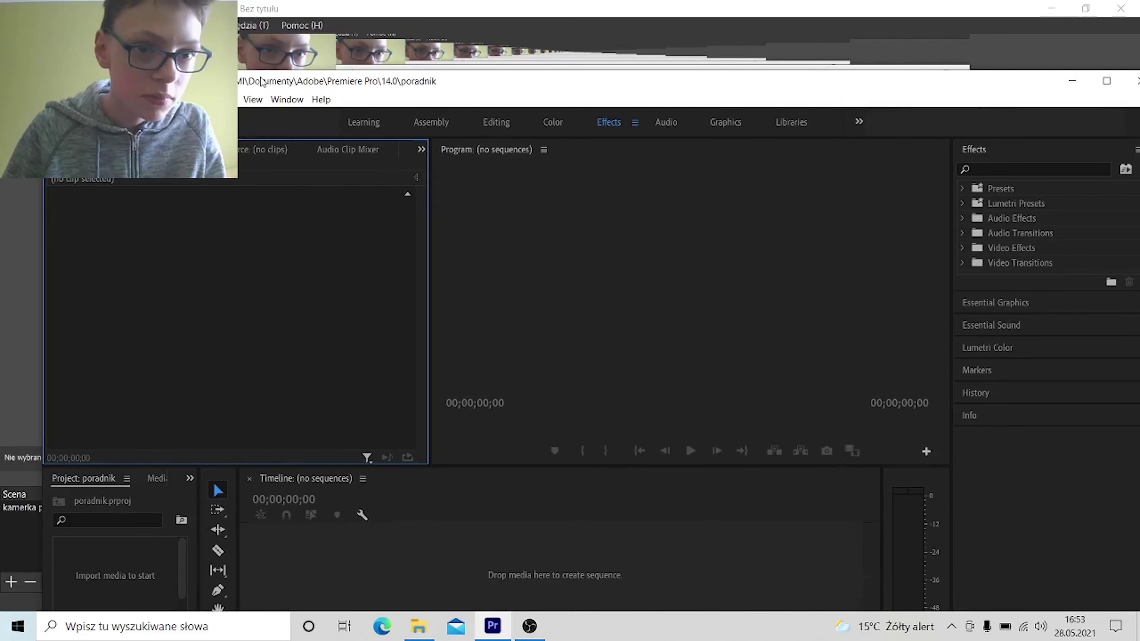
Maximize Premiere Pro and import the webcam JPG from Downloads (Pobrane) into the Project panel
left_click_drag(265, 79, 272, 4)
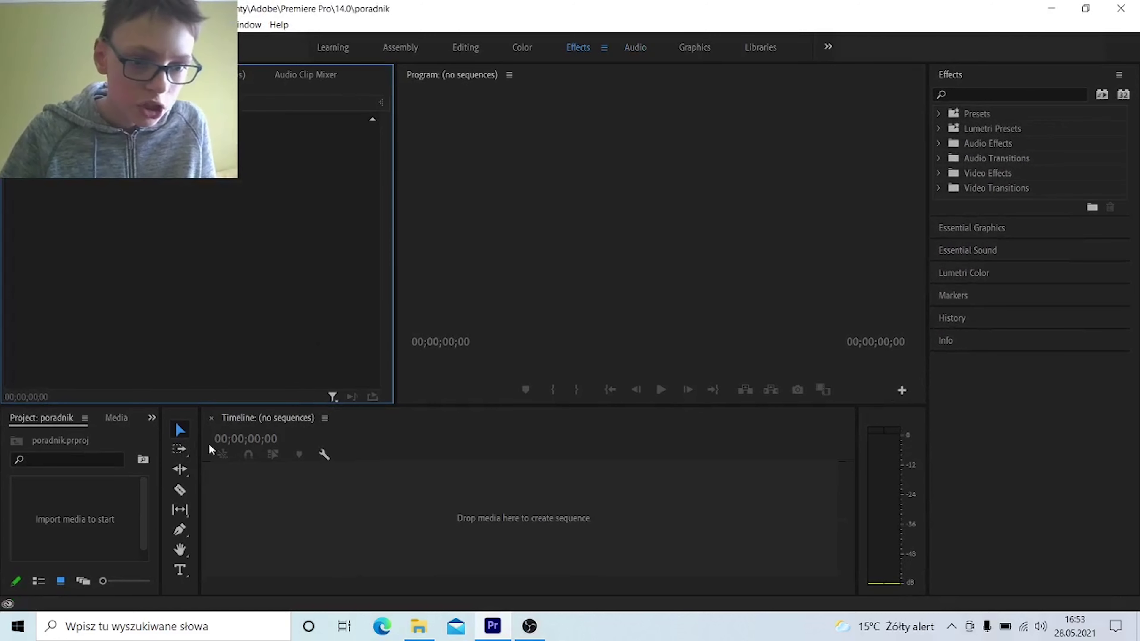
left_click(417, 626)
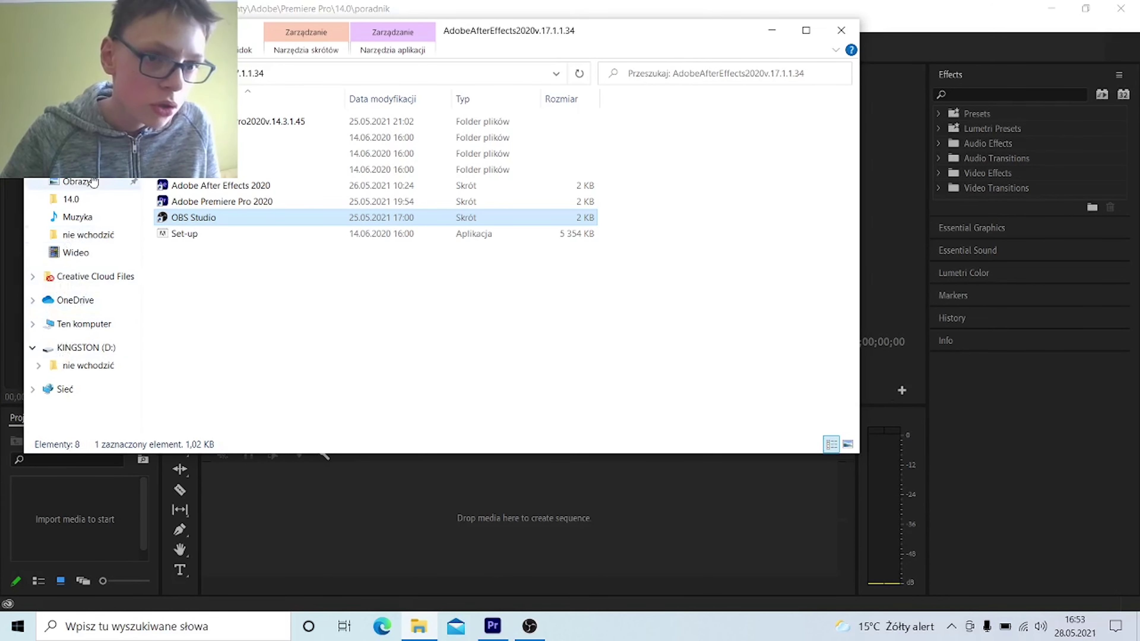
key("alt+Up")
left_click(77, 145)
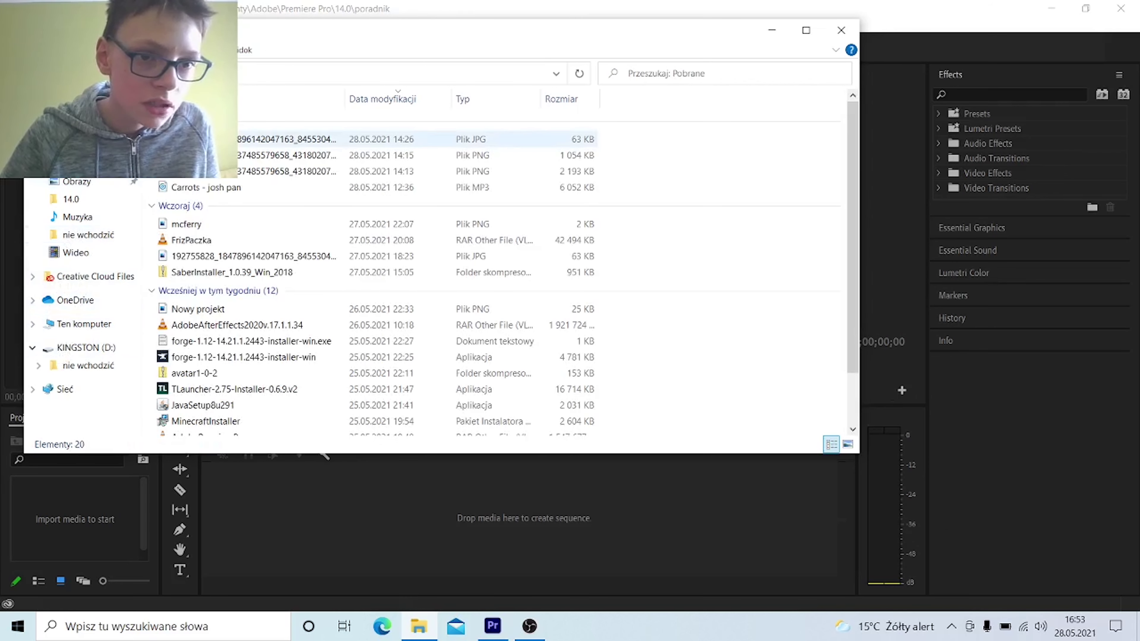
left_click_drag(207, 140, 73, 540)
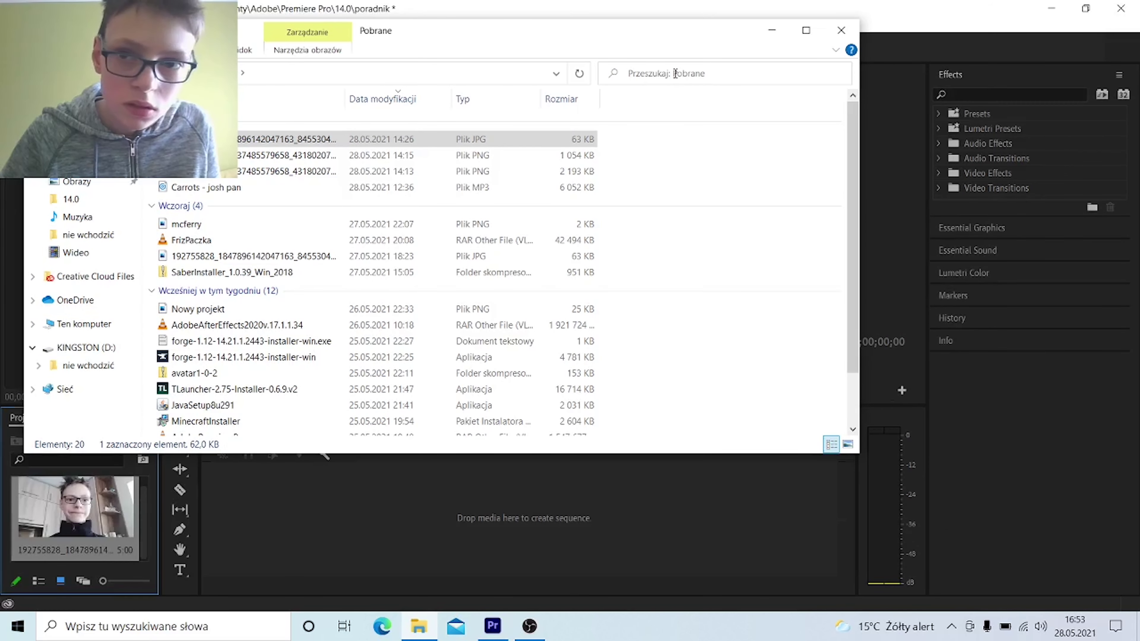
left_click(770, 31)
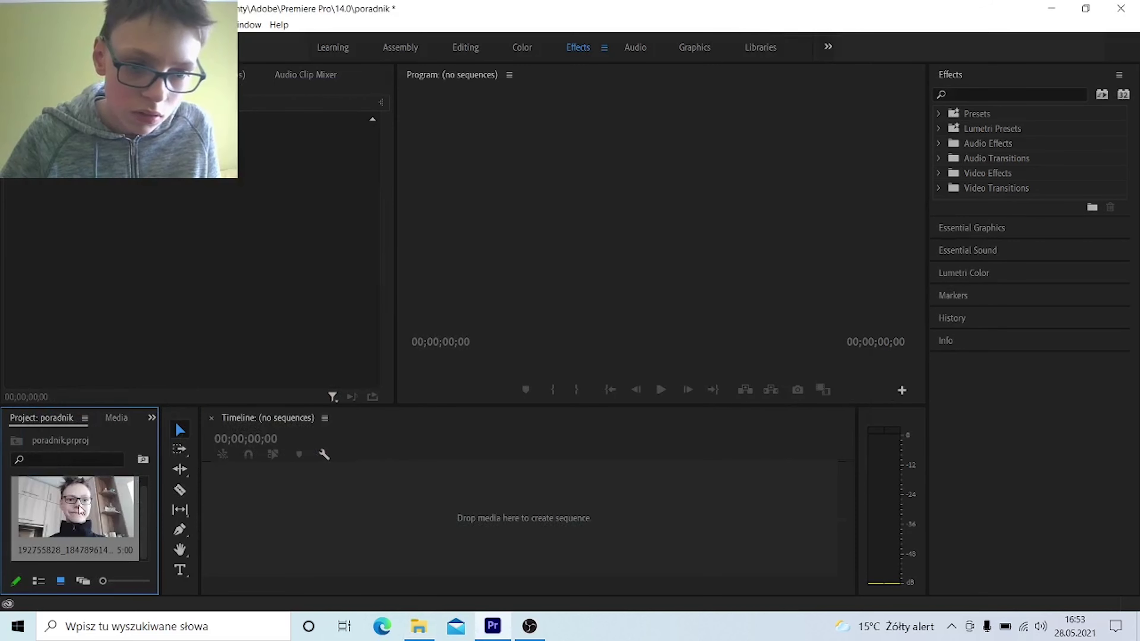
Create a sequence from the photo and preview it from the start
left_click_drag(264, 511, 263, 508)
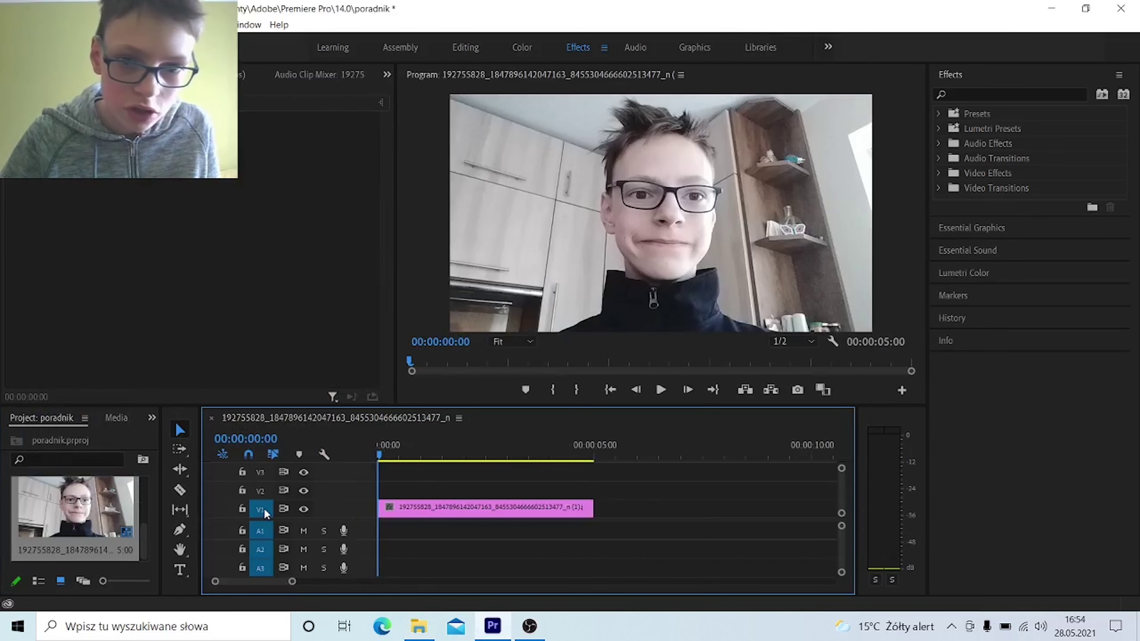
key("space")
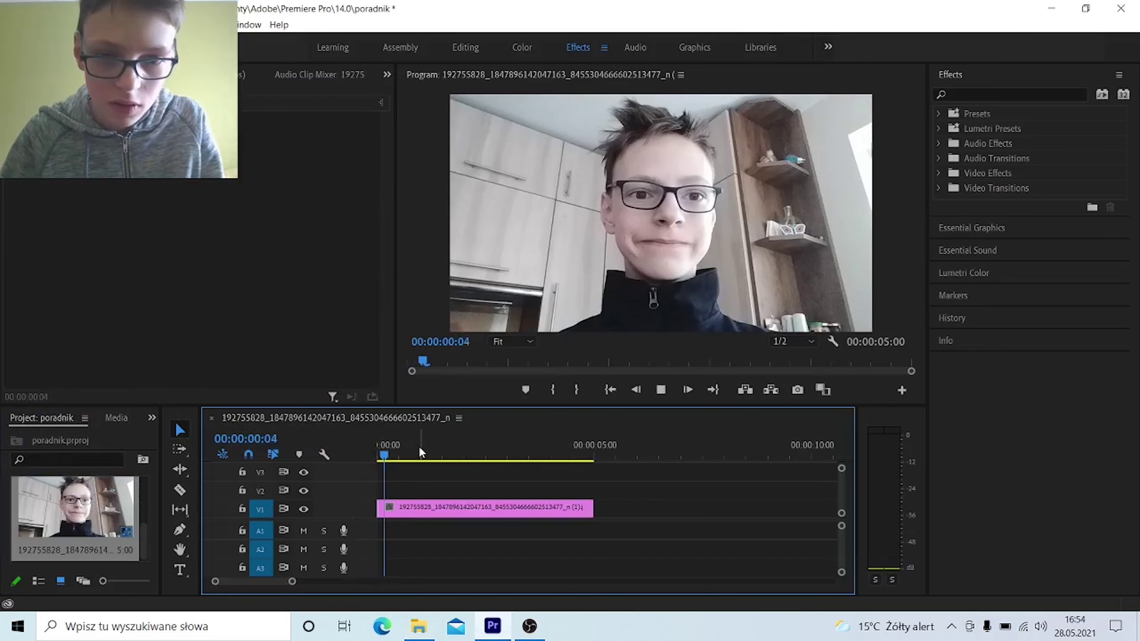
key("space")
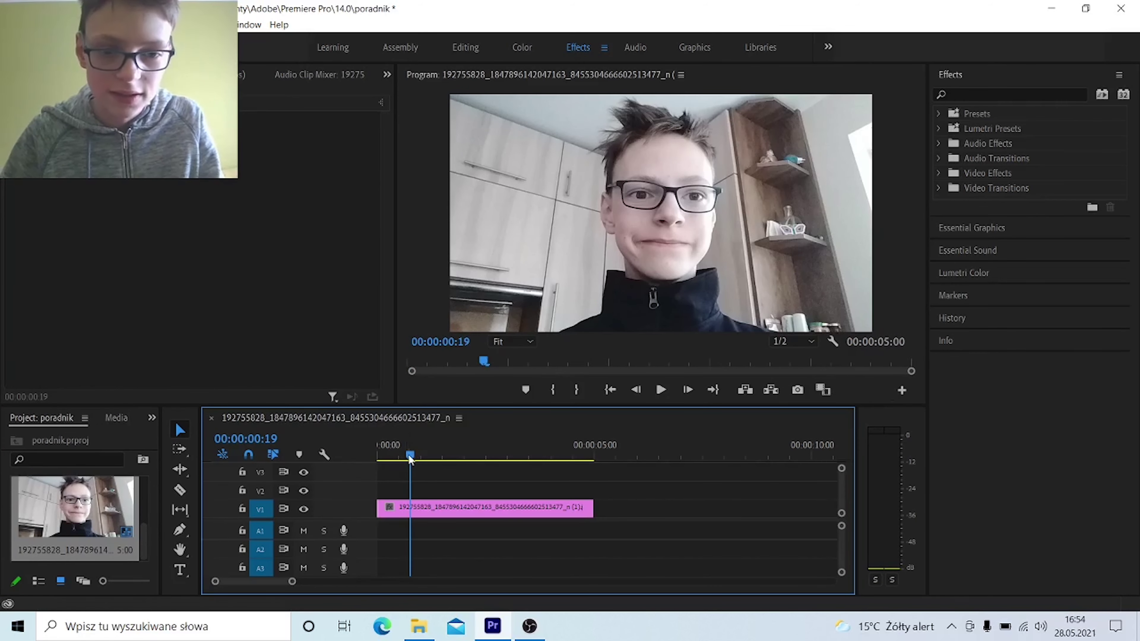
key("Home")
Reset the photo clip's Scale in Effect Controls so it sits smaller in the frame
left_click(387, 502)
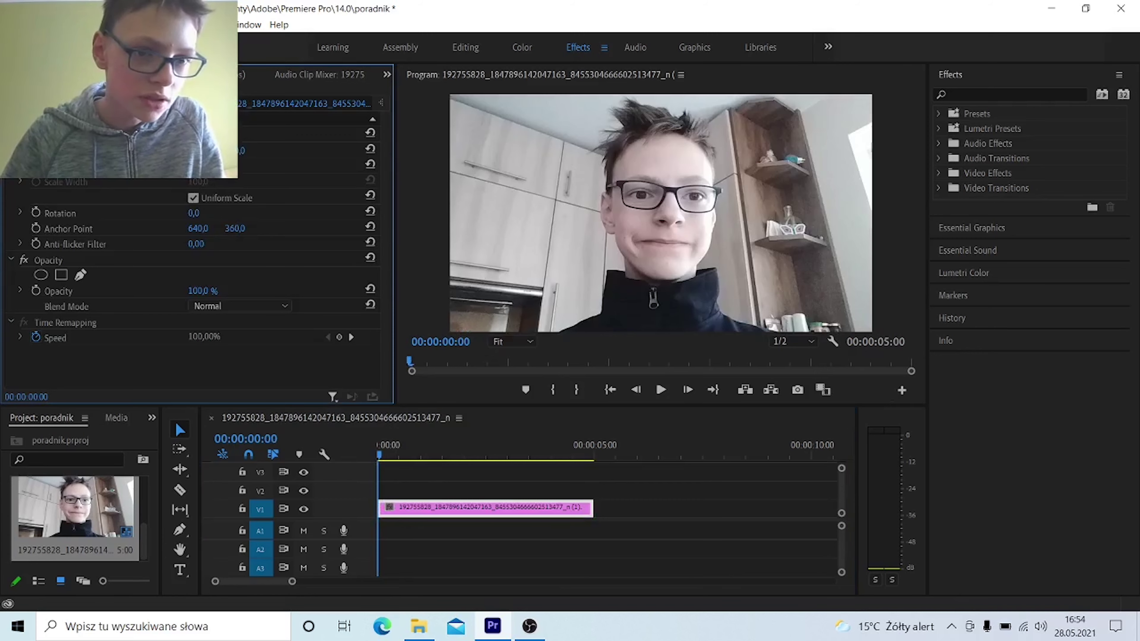
left_click(371, 164)
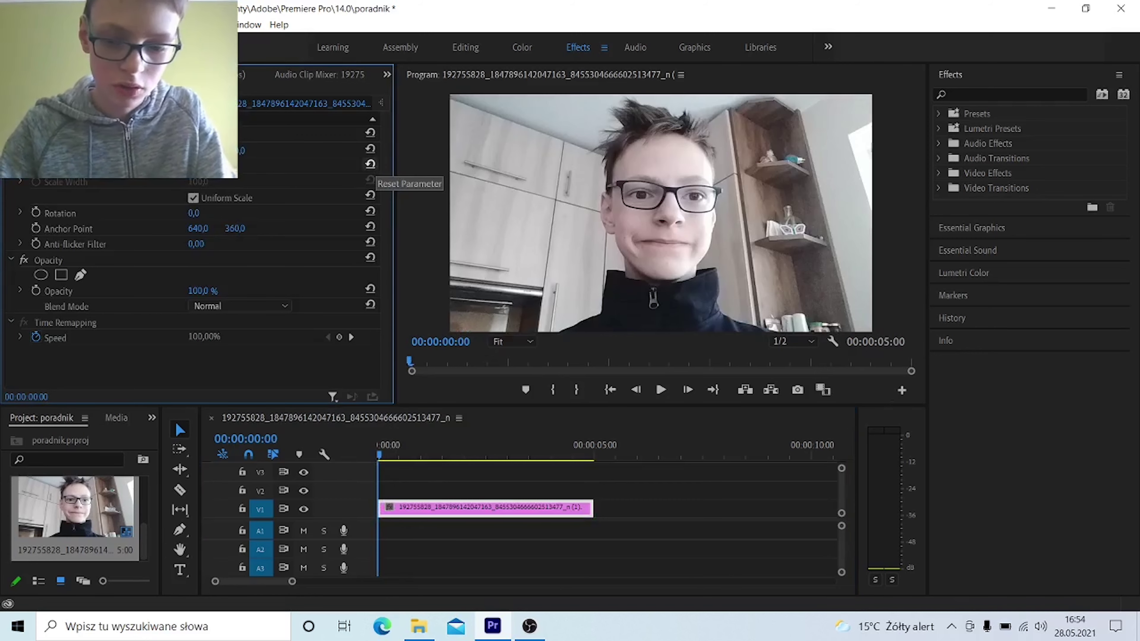
left_click(371, 165)
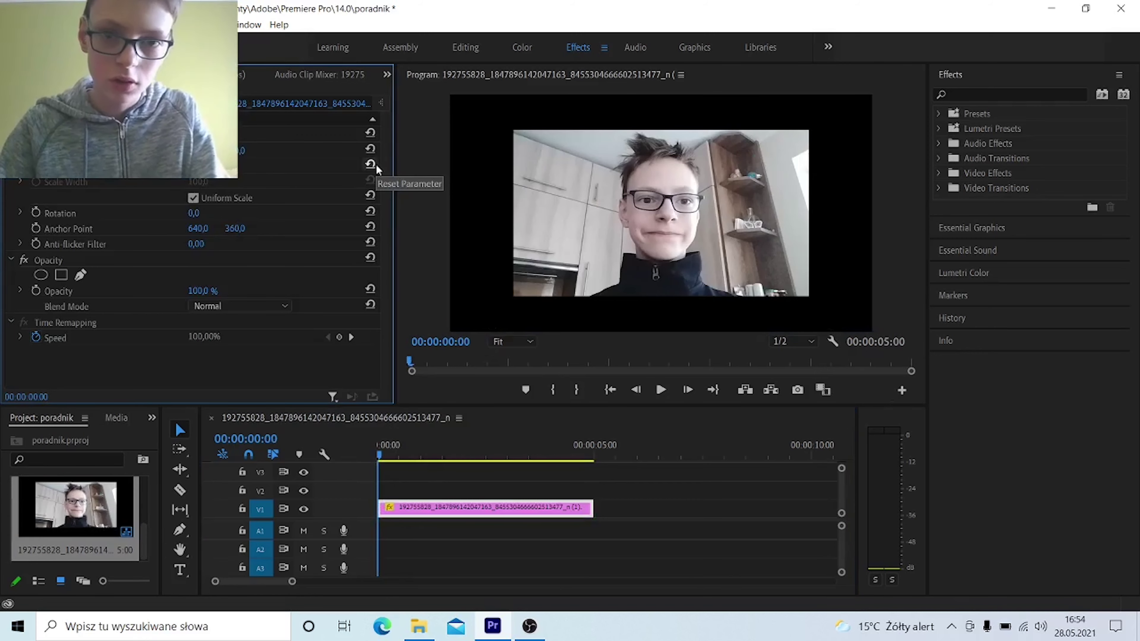
Replace the V1 photo clip with an After Effects composition from its context menu
right_click(428, 508)
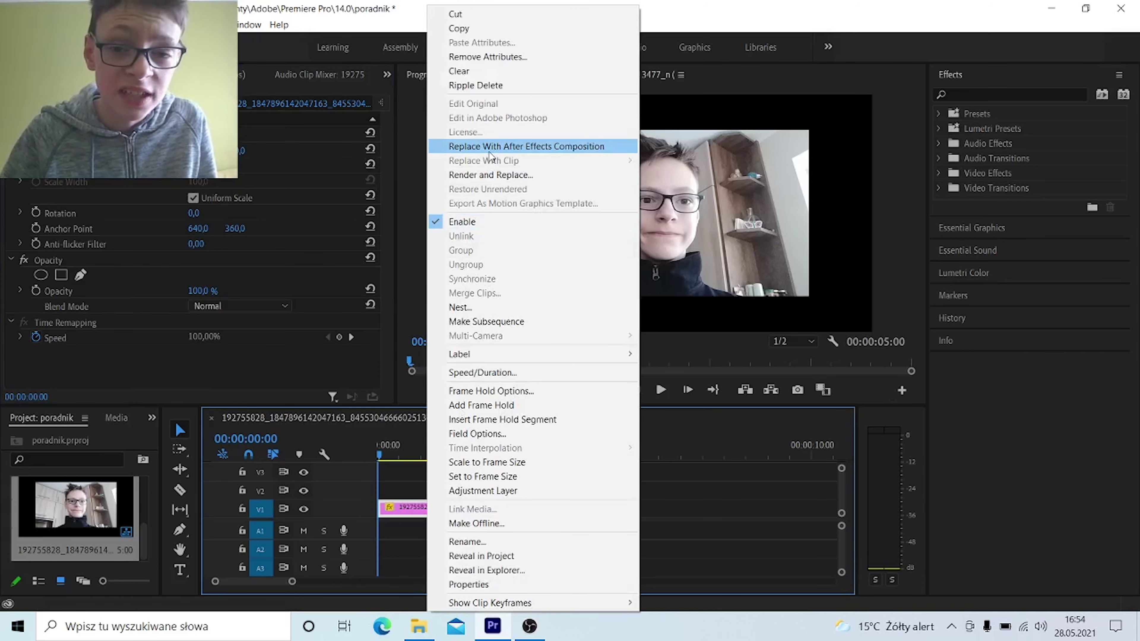
left_click(490, 152)
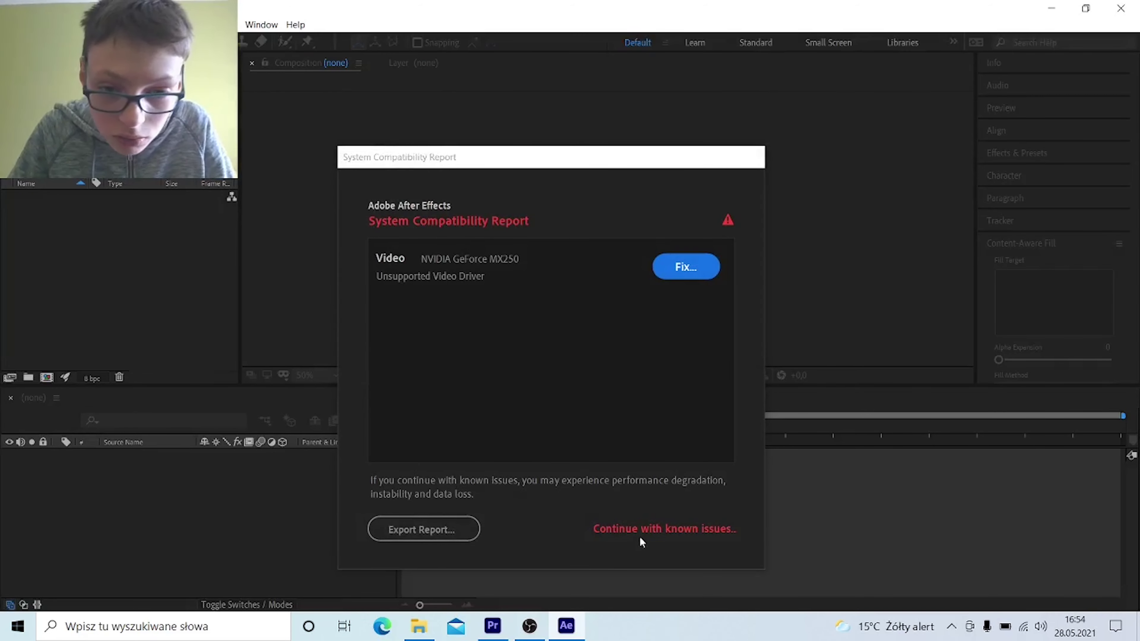
Save the After Effects project as poradnik on the Desktop (Pulpit), continuing past the compatibility warning
left_click(641, 534)
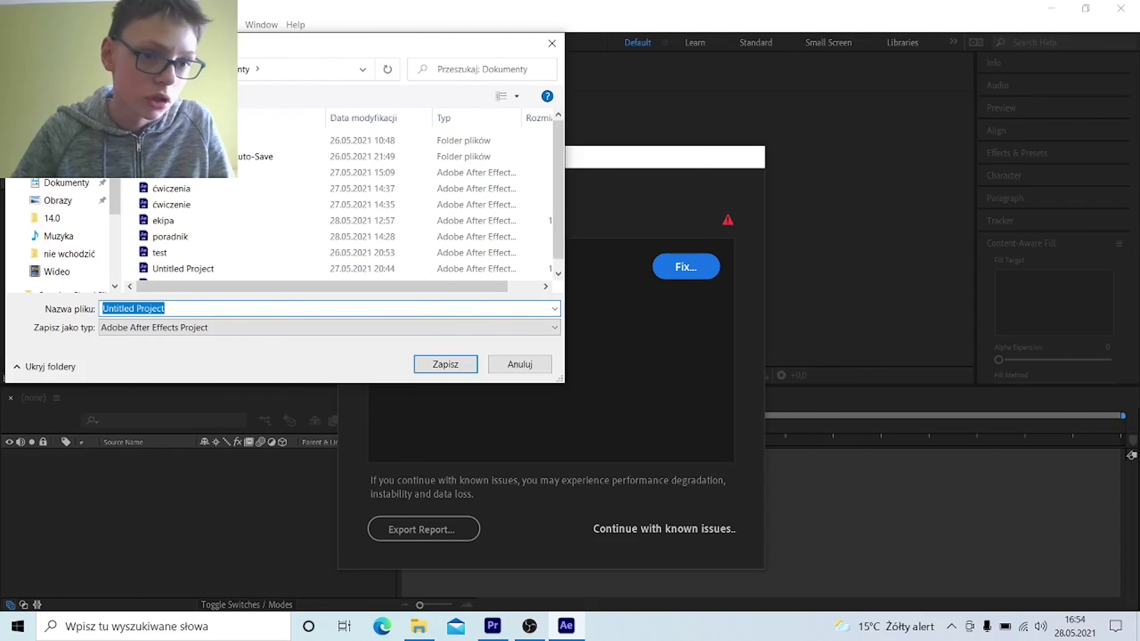
left_click(58, 147)
left_click(345, 307)
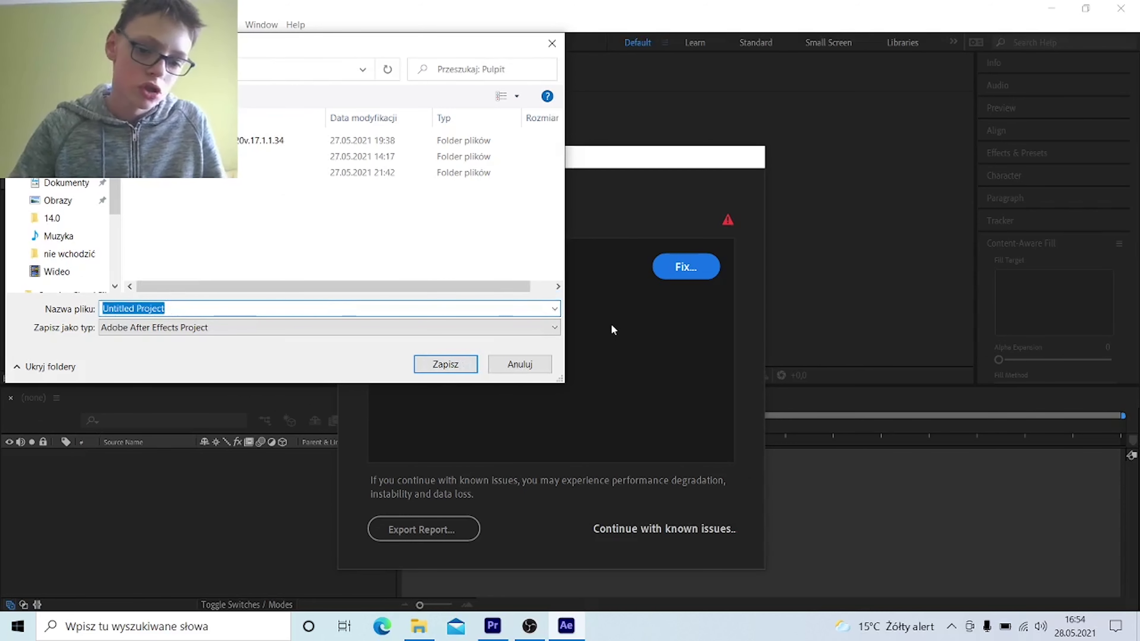
type("porad")
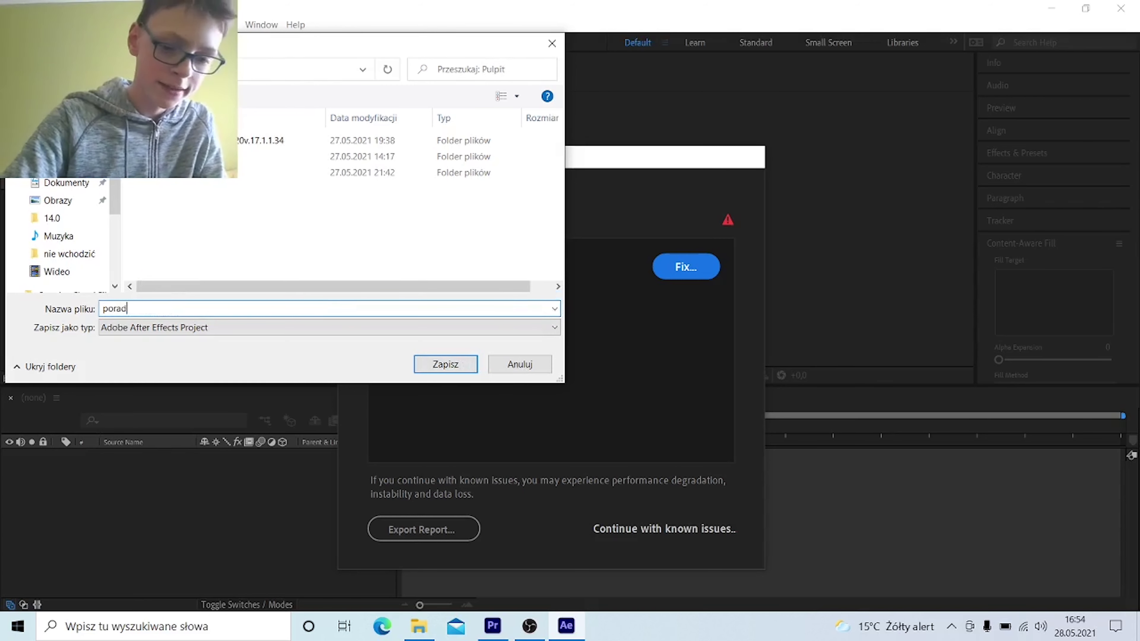
type("nik")
key("Return")
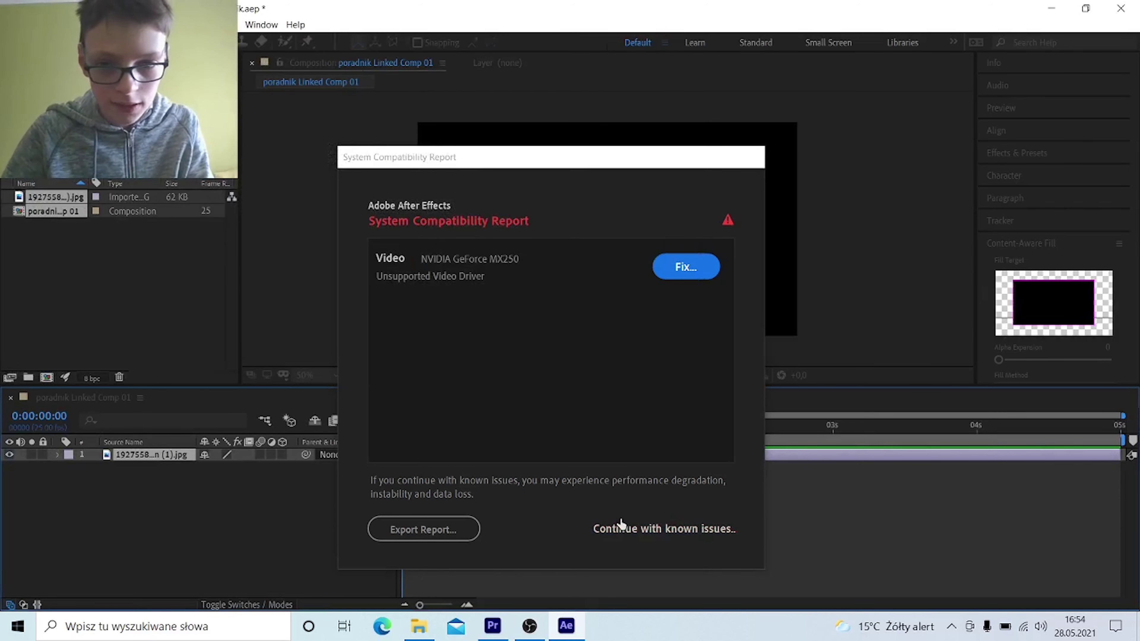
left_click(619, 526)
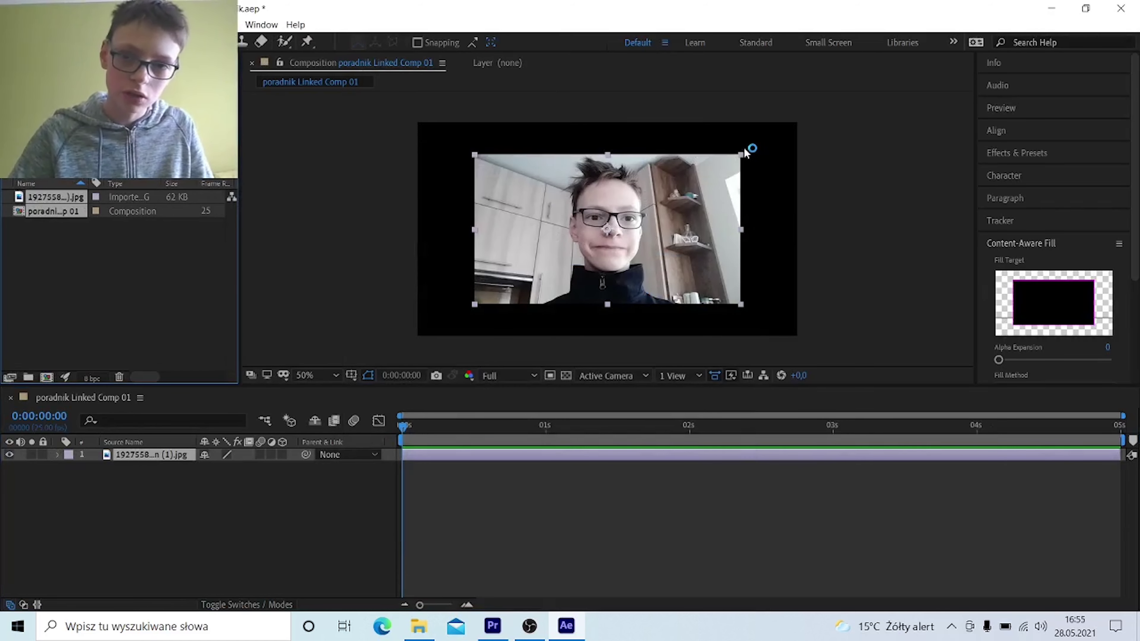
Adjust the photo layer's scale in the comp and compare the linked clip in Premiere Pro
left_click_drag(741, 154, 501, 228)
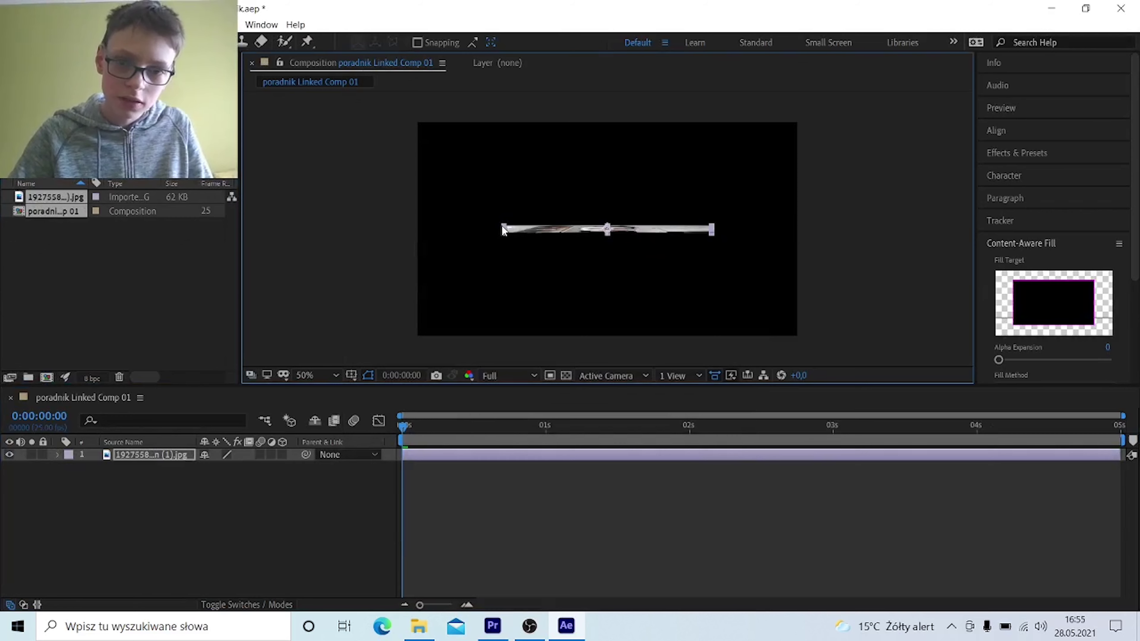
left_click(491, 631)
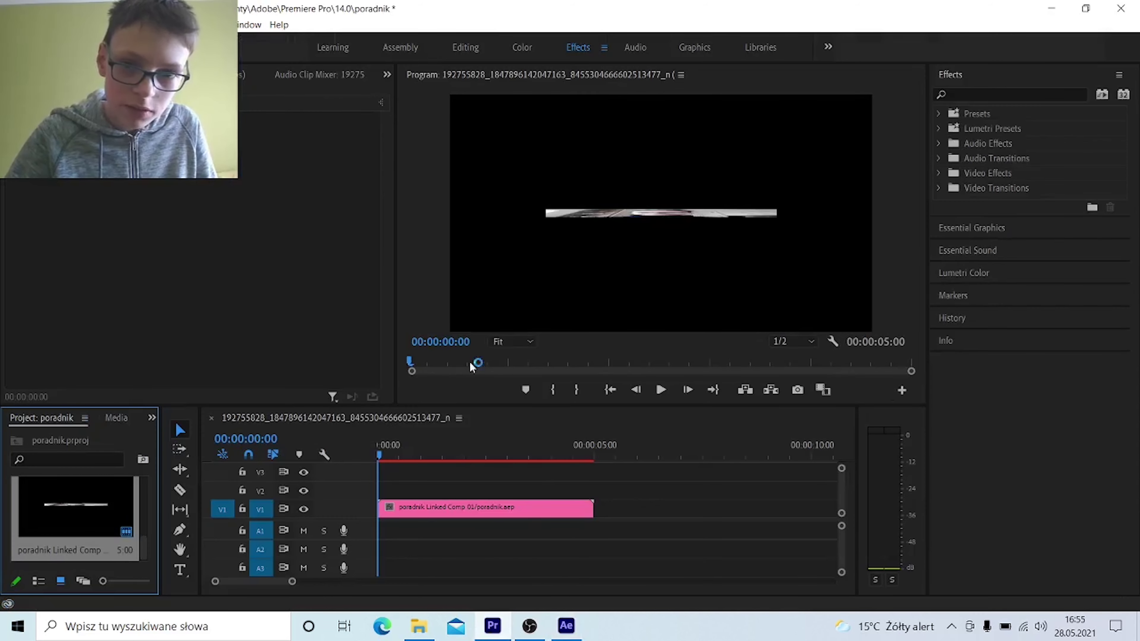
left_click(565, 626)
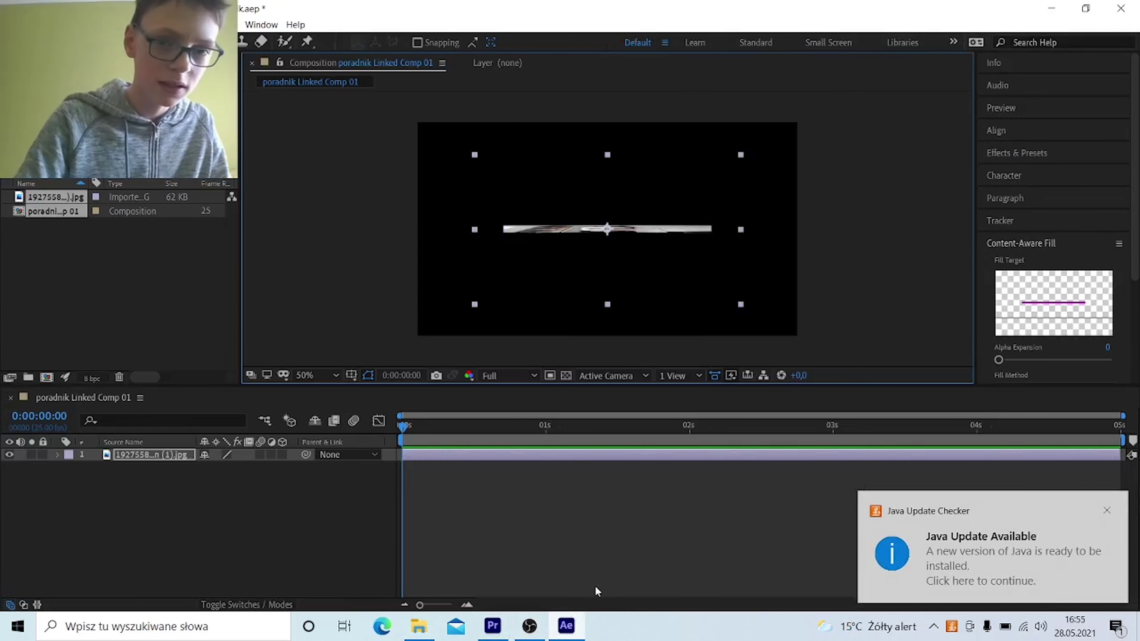
left_click(492, 629)
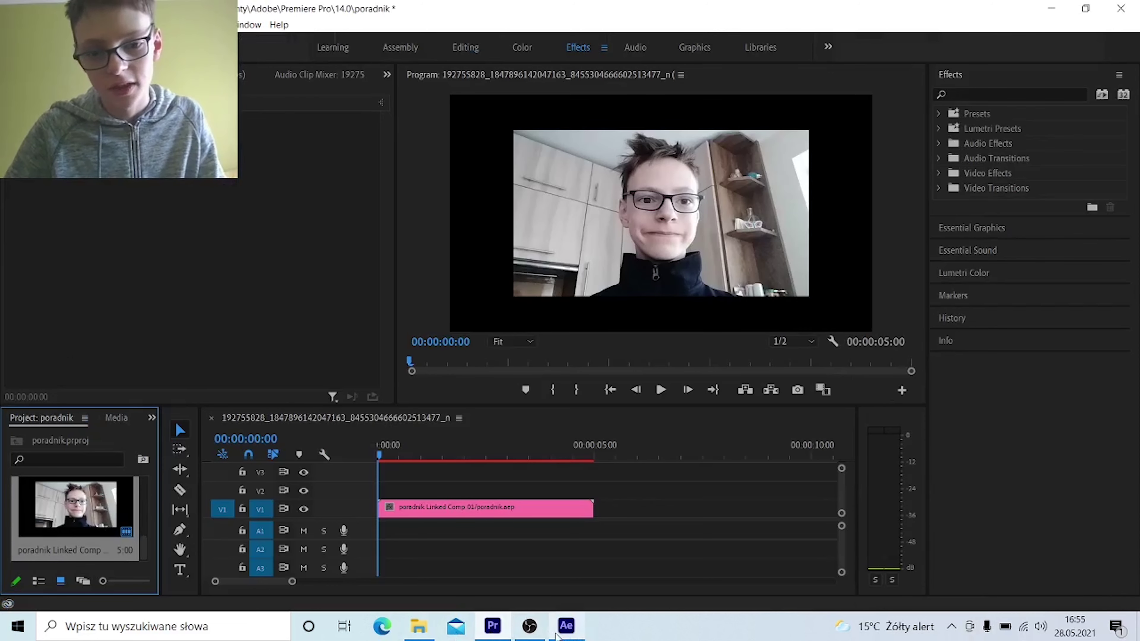
left_click(492, 629)
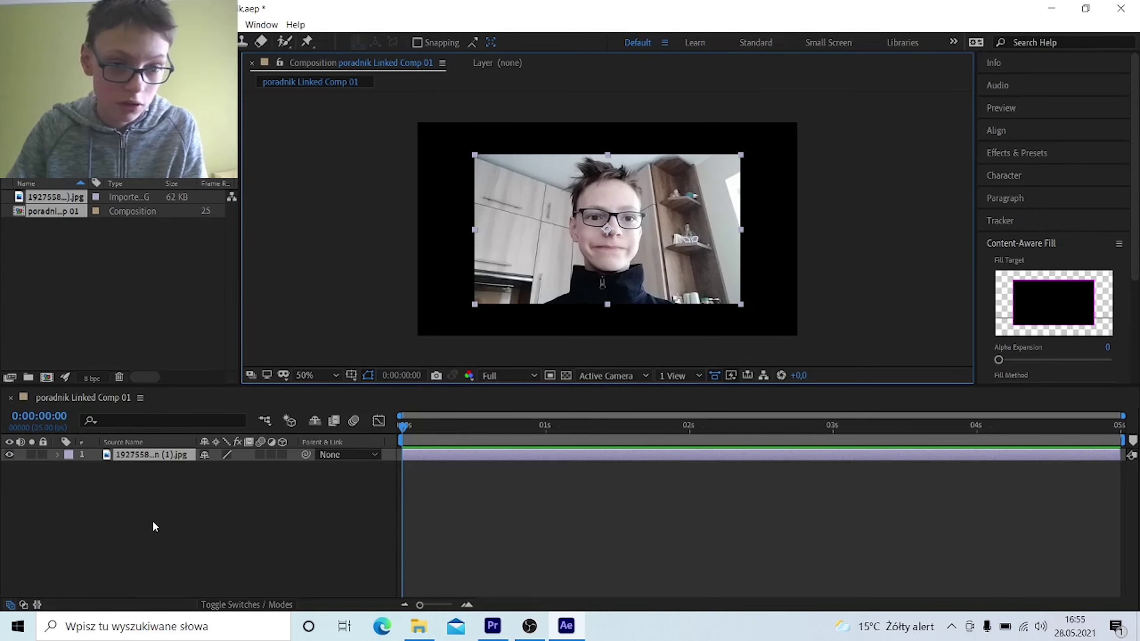
Add a black solid layer (Black Solid 1) and hide it so the photo shows
right_click(211, 488)
mouse_move(285, 347)
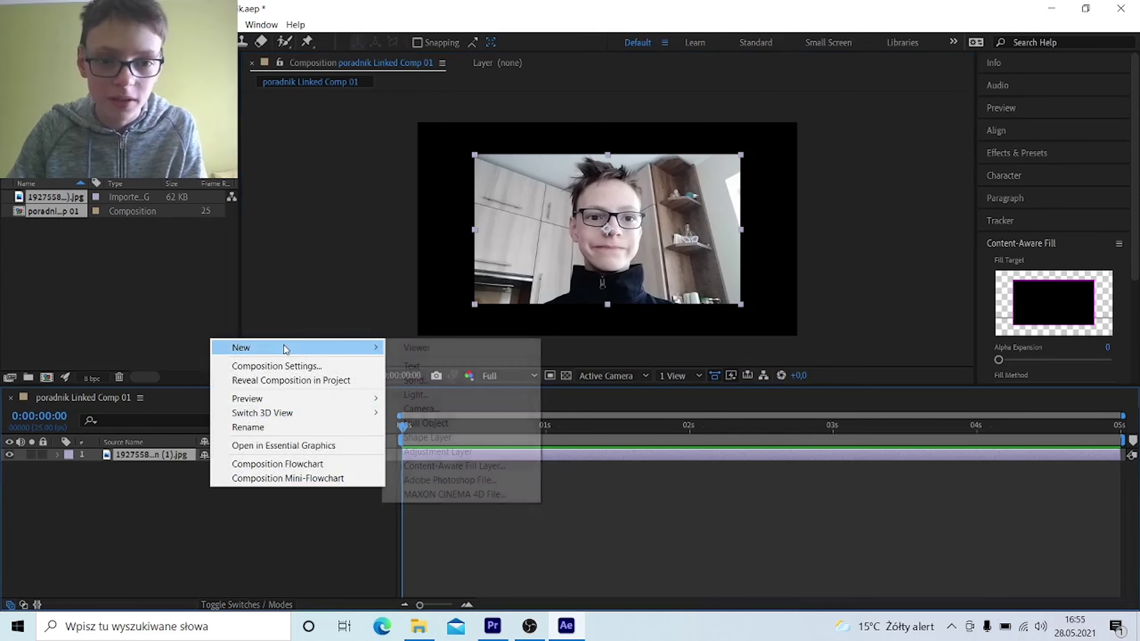
left_click(425, 381)
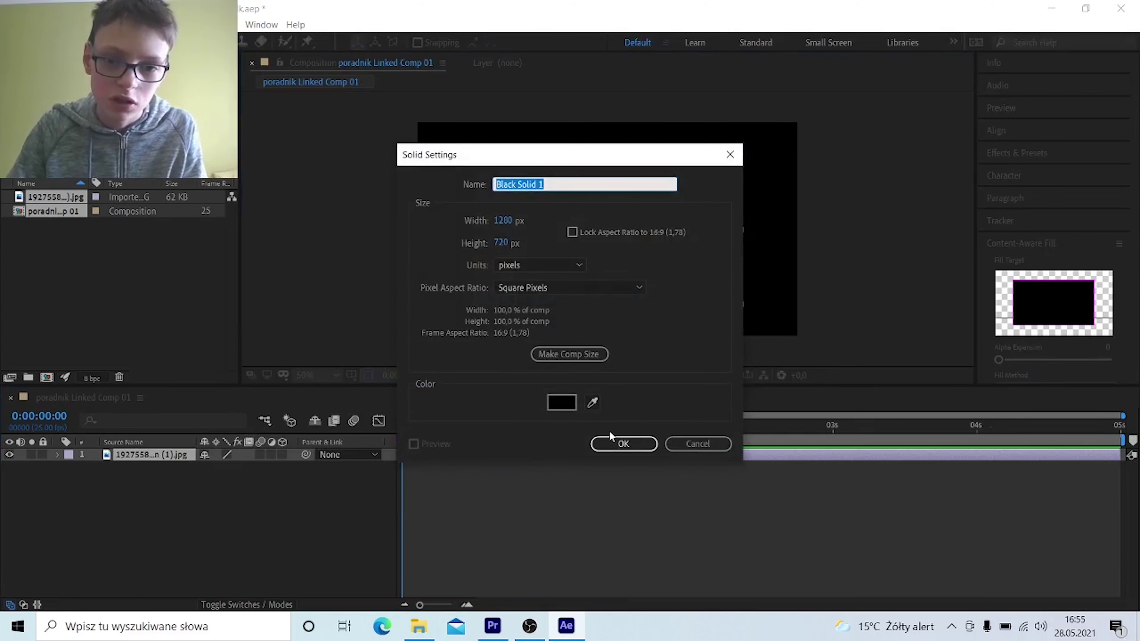
left_click(606, 447)
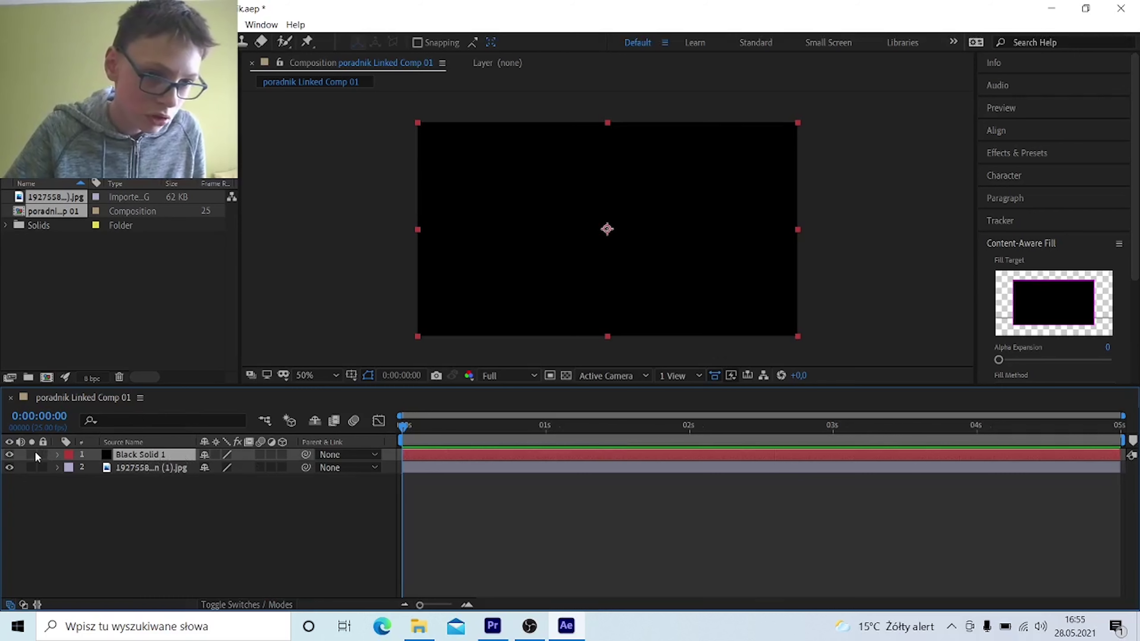
left_click(7, 455)
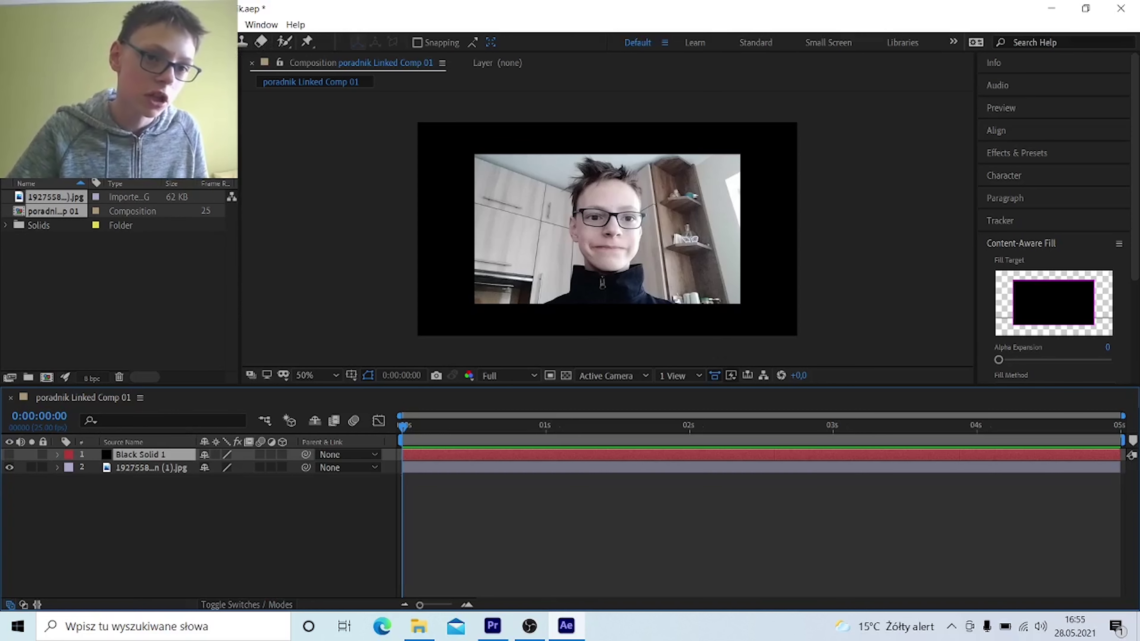
key("g")
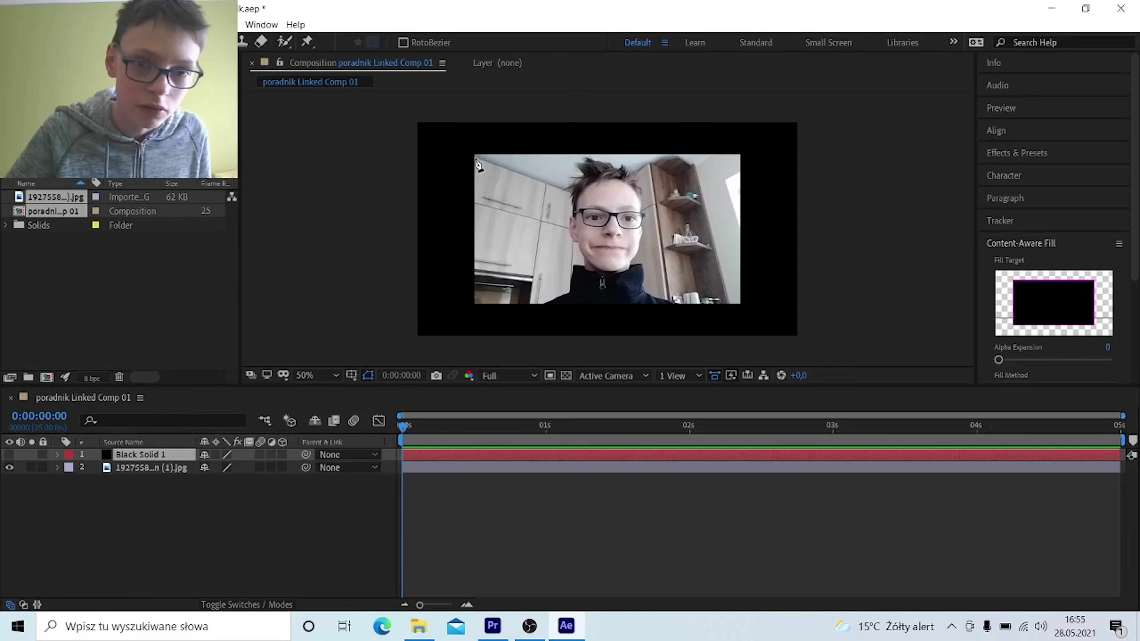
Place mask points at the photo's top-left and bottom-left corners on the black solid
left_click(474, 155)
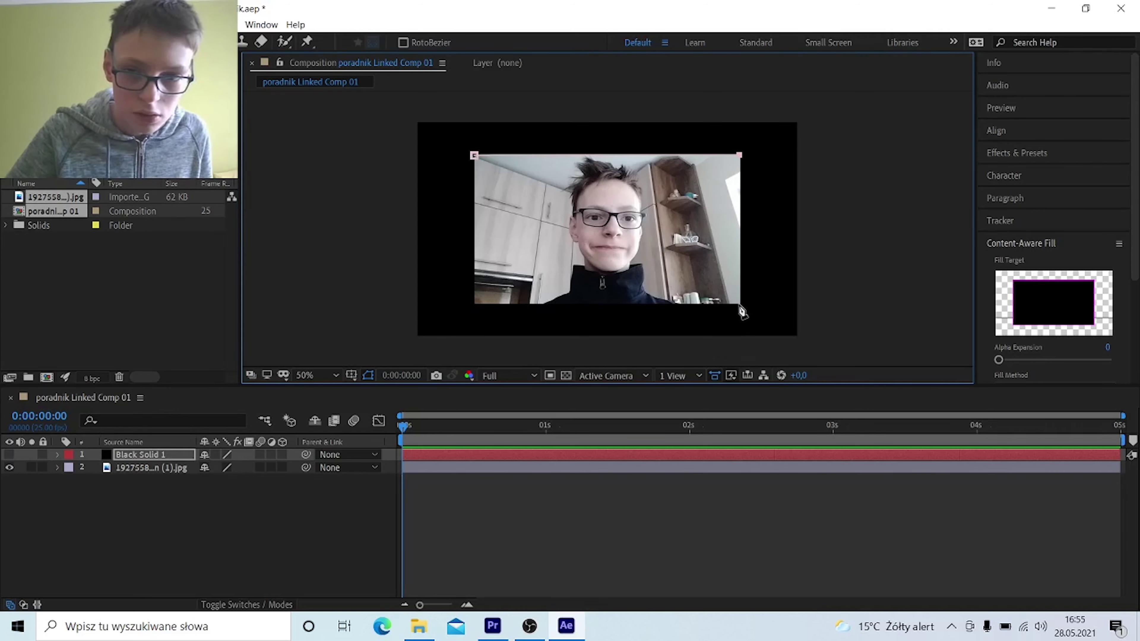
left_click(475, 305)
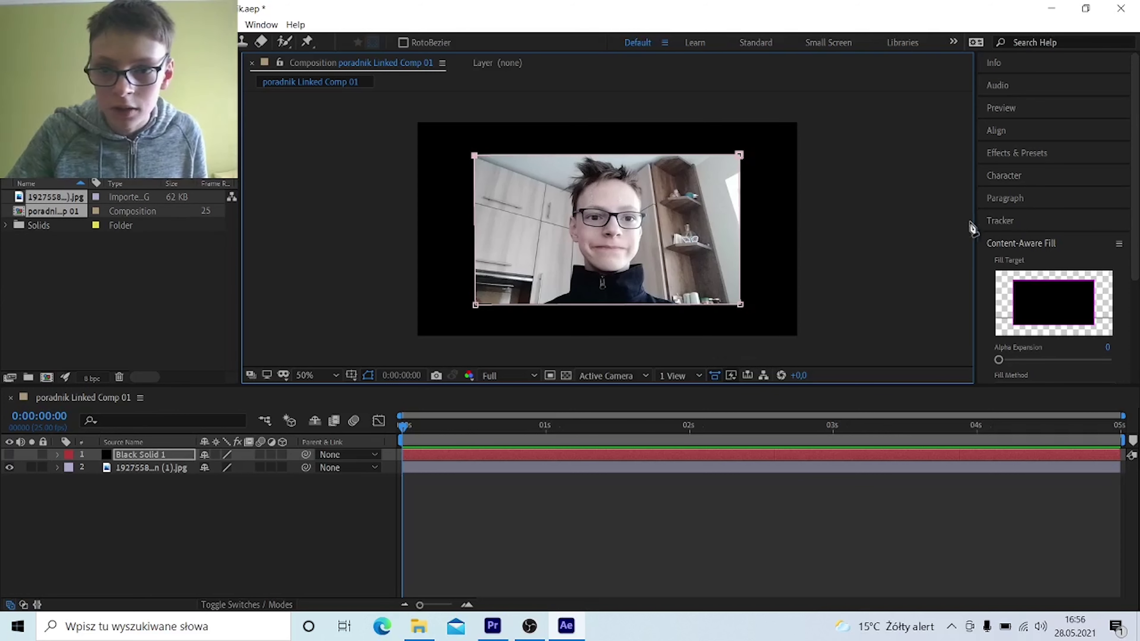
left_click(986, 220)
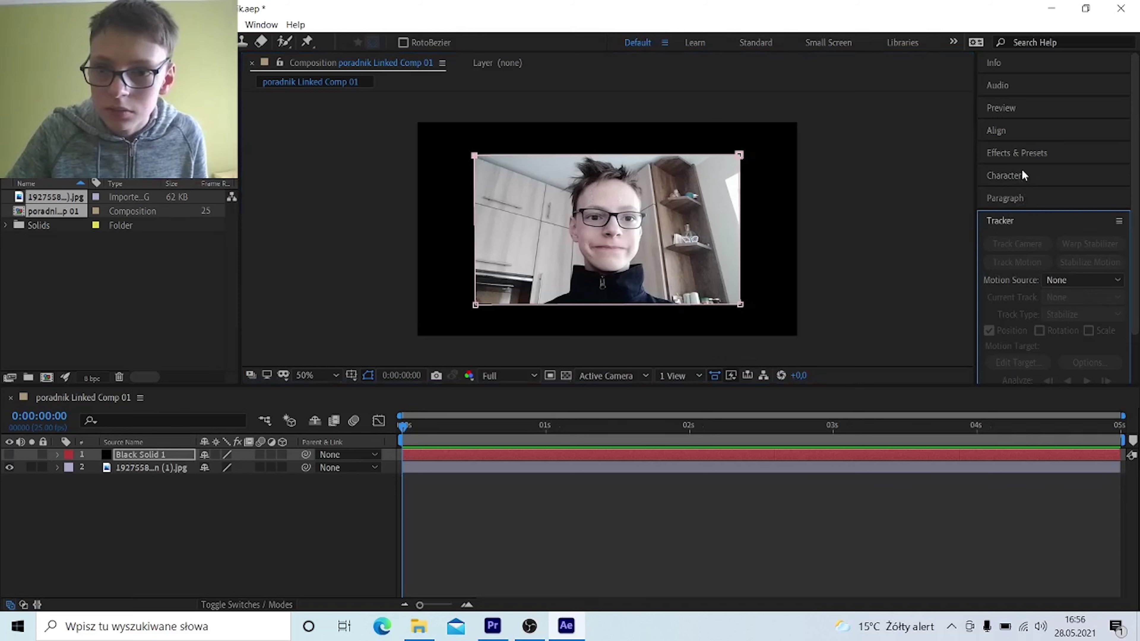
Search Effects & Presets for 'saber' and select Video Copilot's Saber effect
left_click(1021, 155)
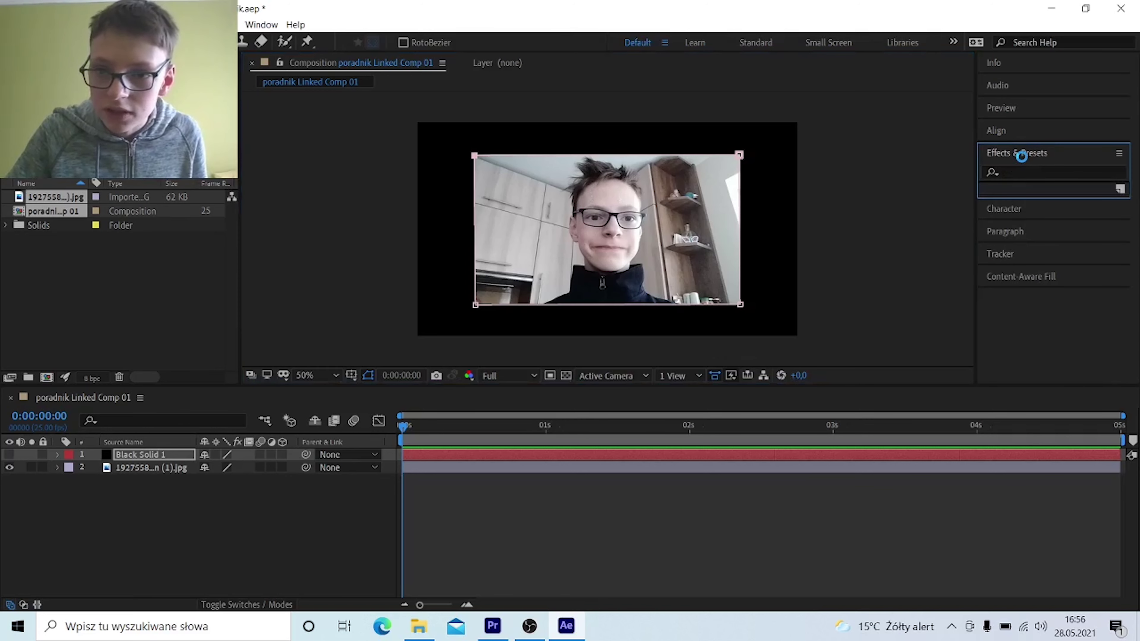
left_click(1014, 171)
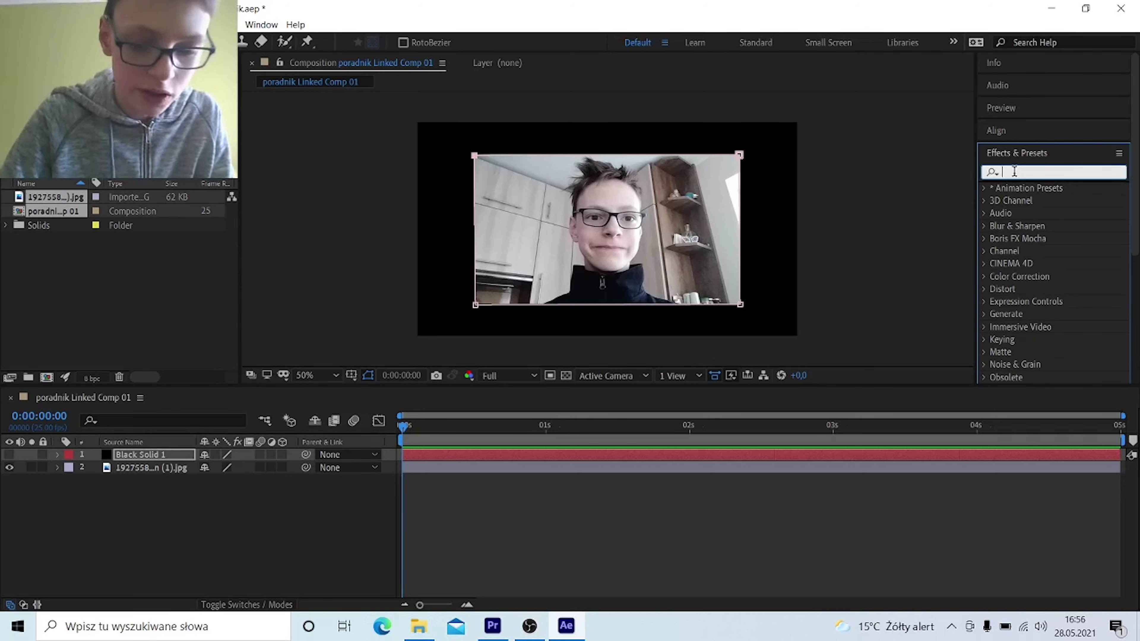
type("saber")
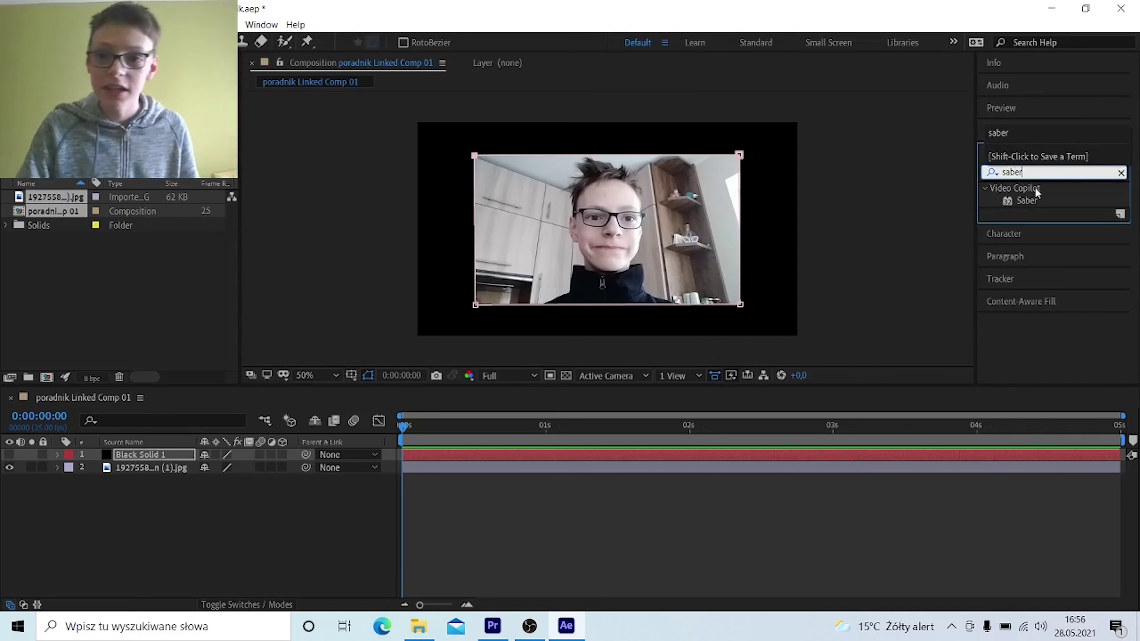
left_click(1066, 203)
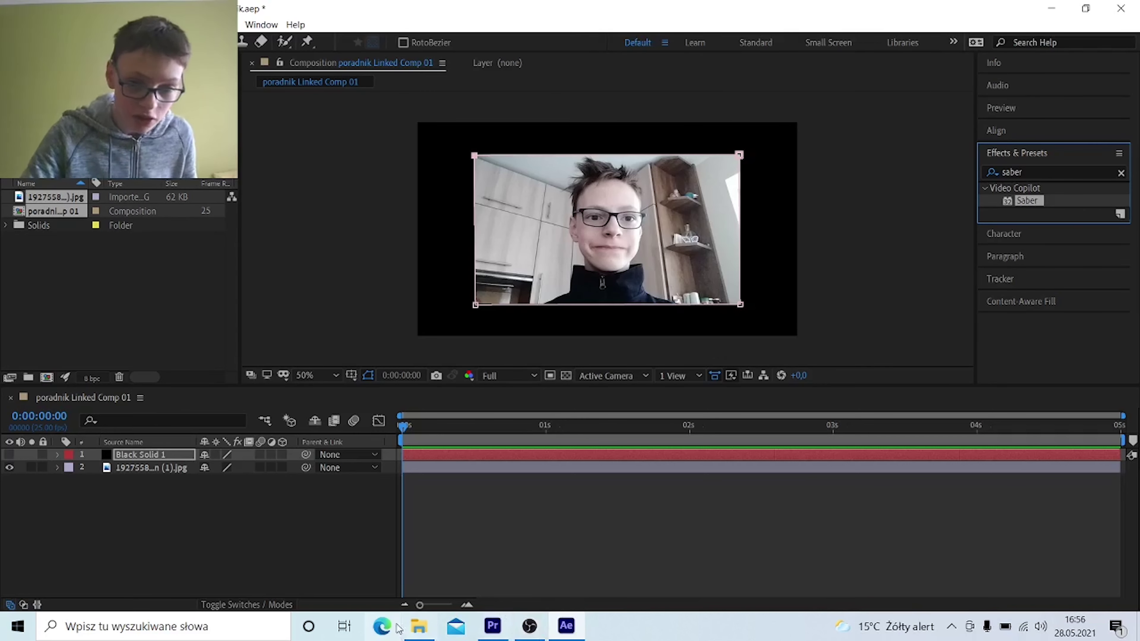
Open youtube.com in the browser and search for the saber after effects download suggestion
left_click(387, 631)
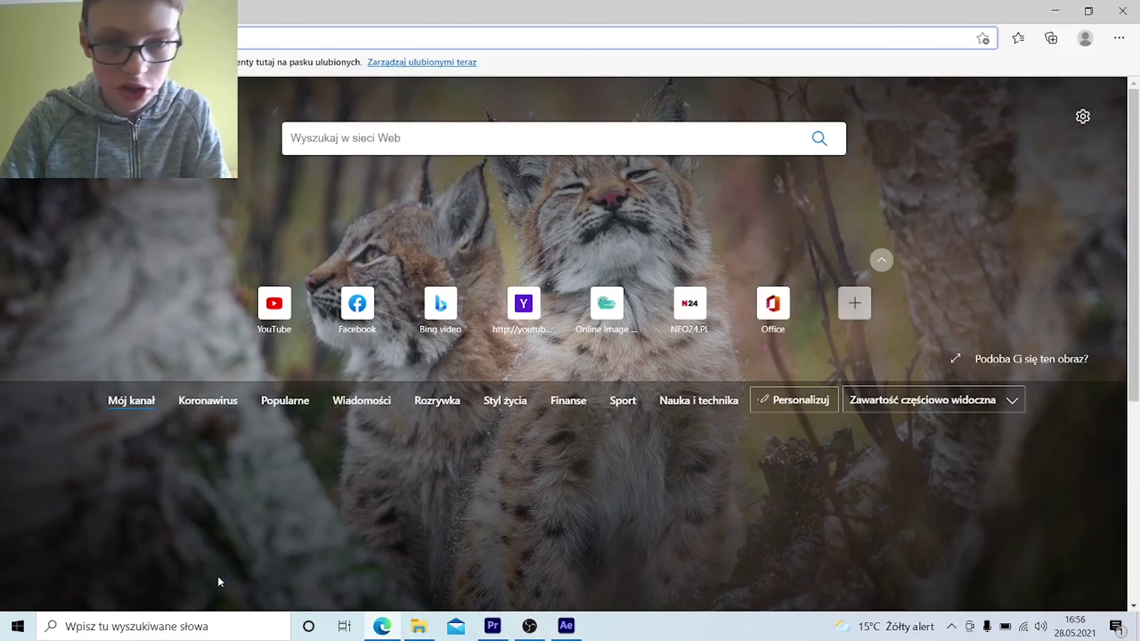
type("youtube.com")
key("Return")
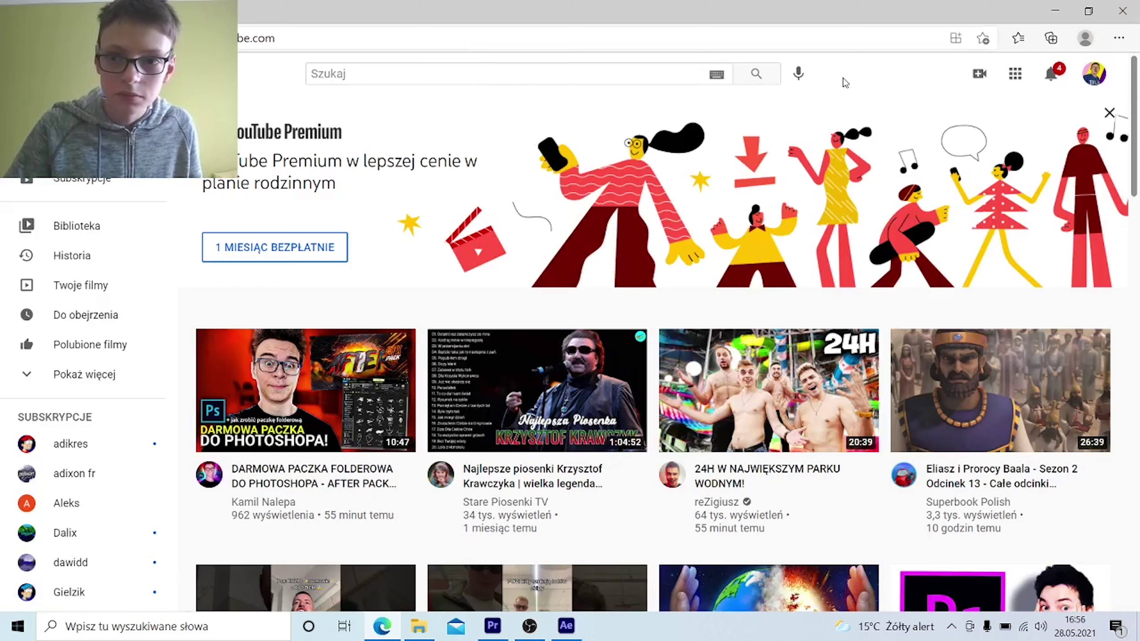
left_click(501, 71)
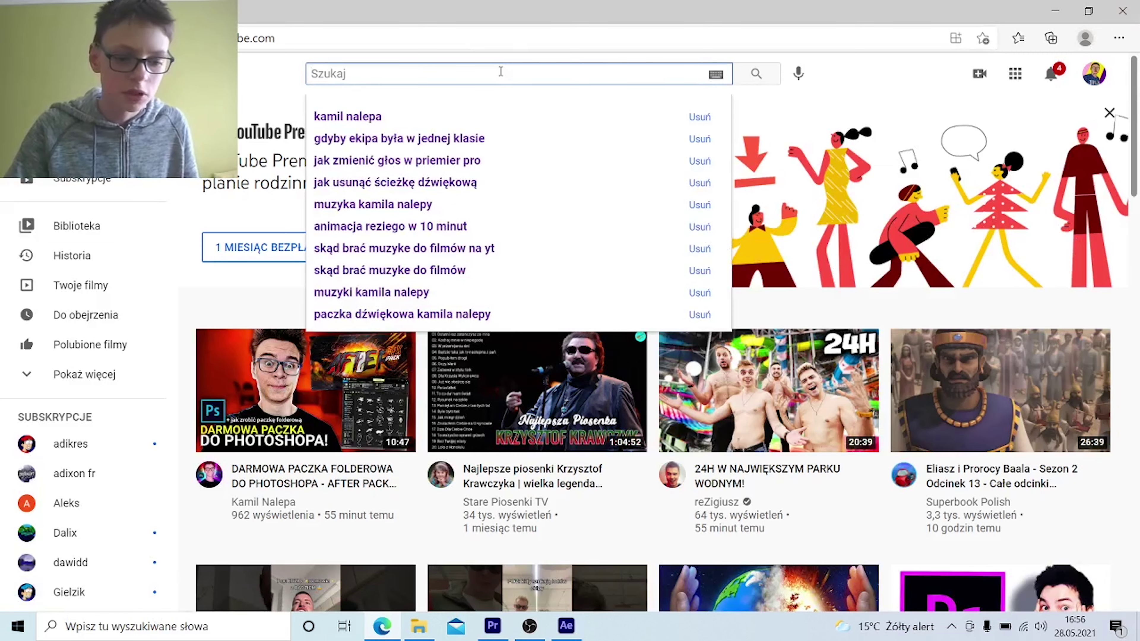
type("sa")
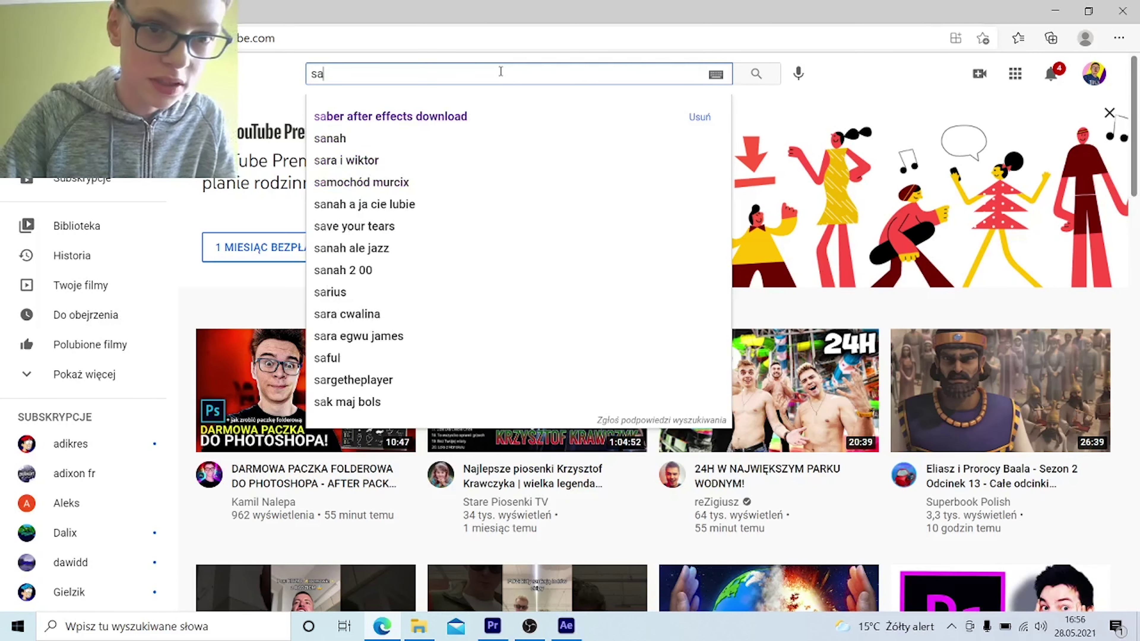
type("b")
key("Down")
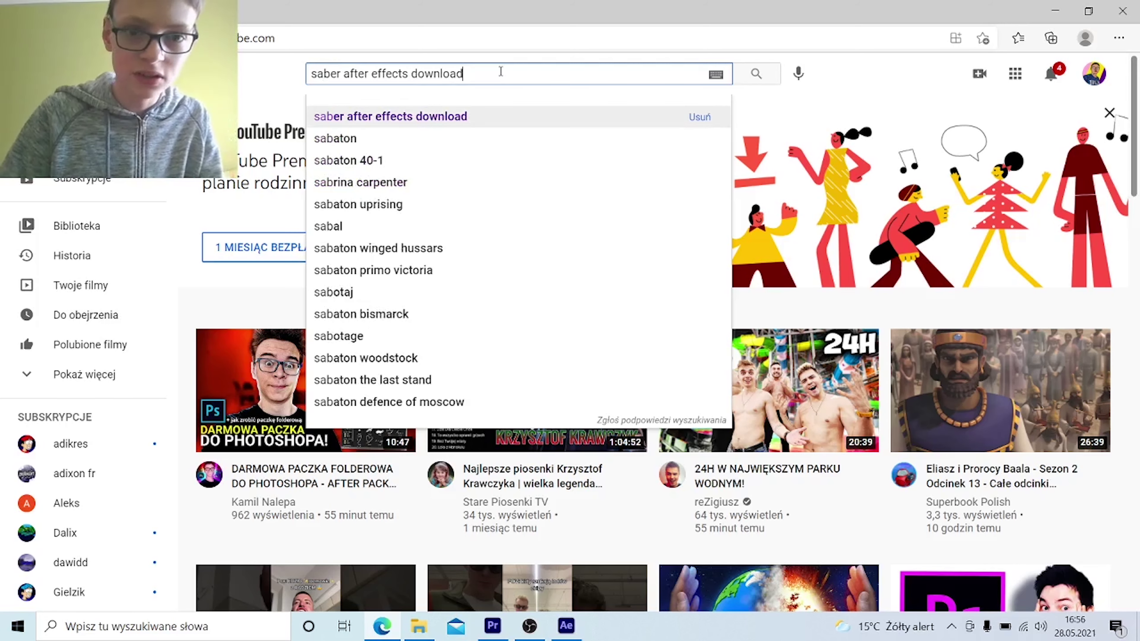
key("Return")
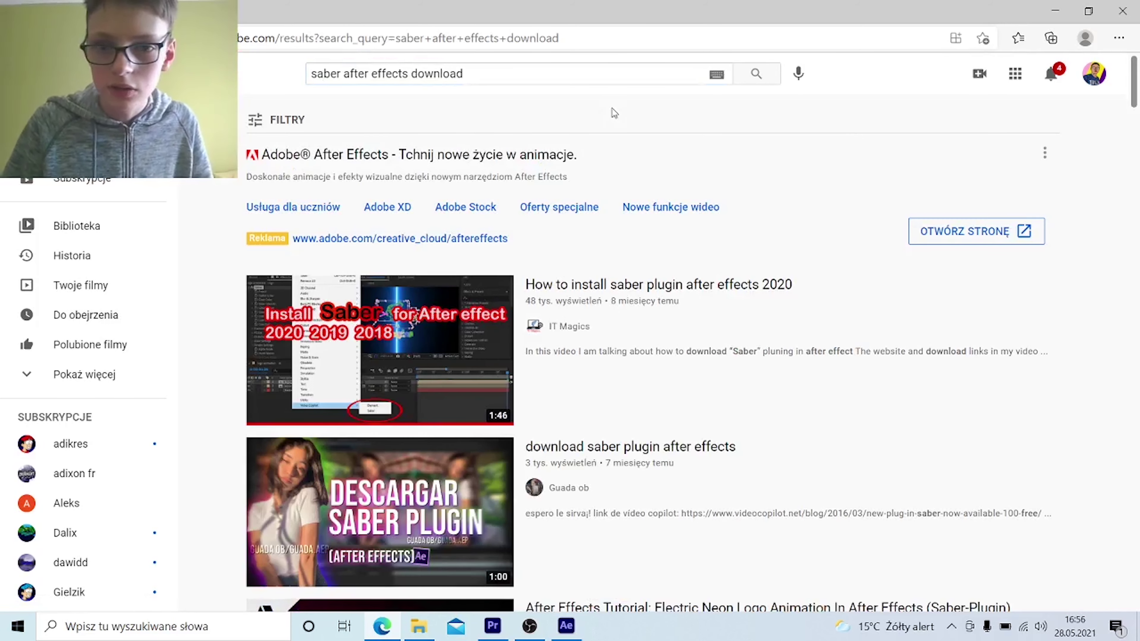
Open 'How to install saber plugin after effects 2020' and expand its description to the download link
mouse_move(442, 424)
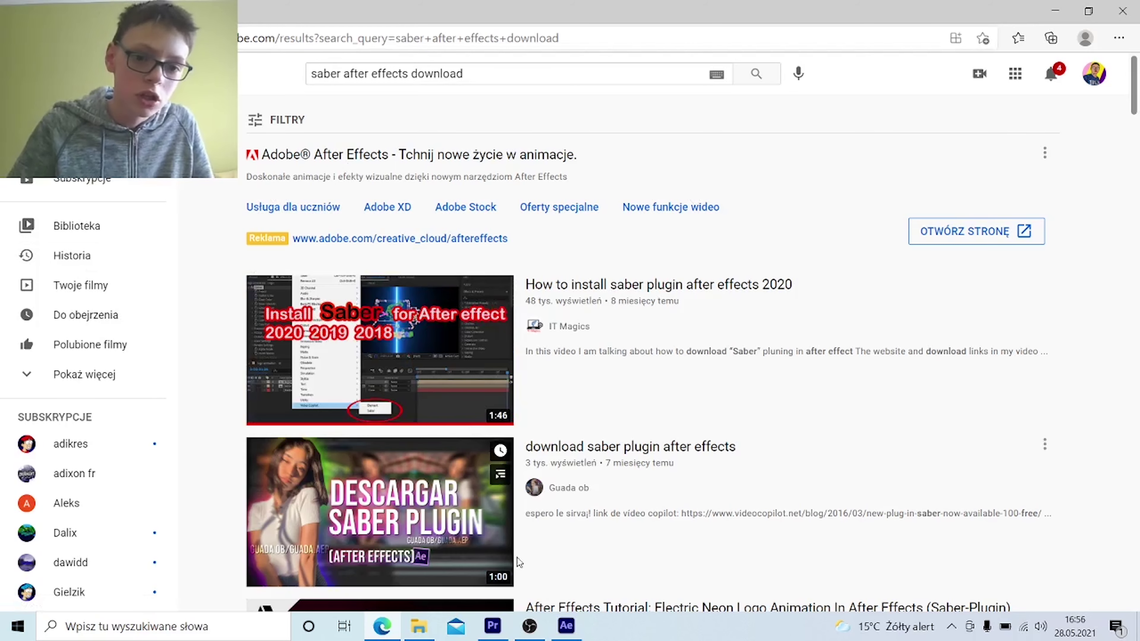
left_click(426, 398)
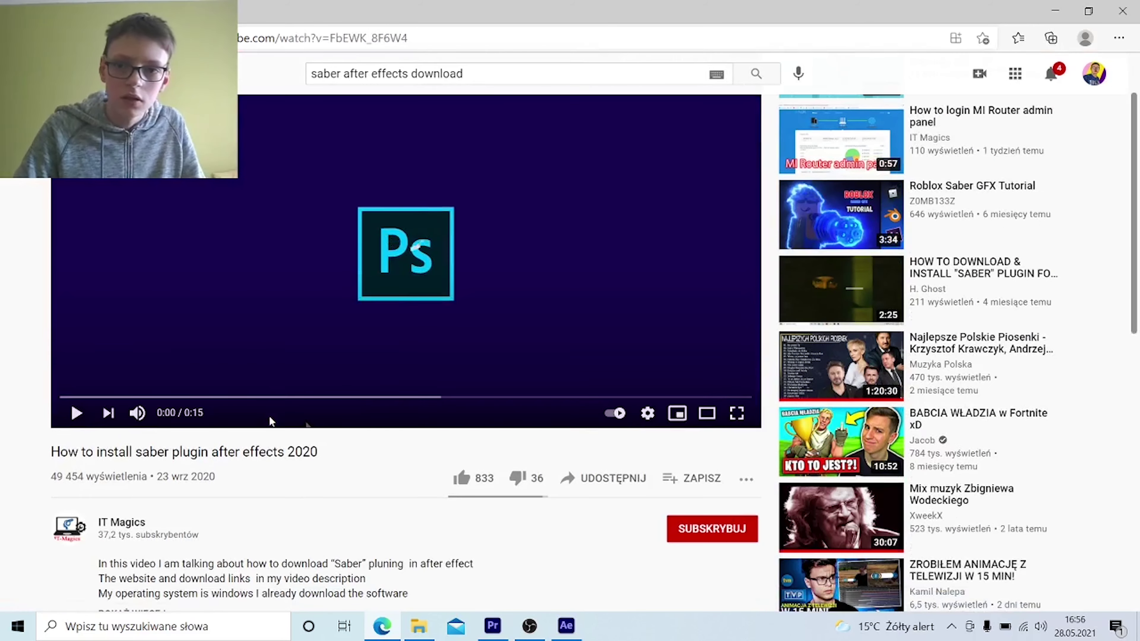
scroll(270, 417, "down", 5)
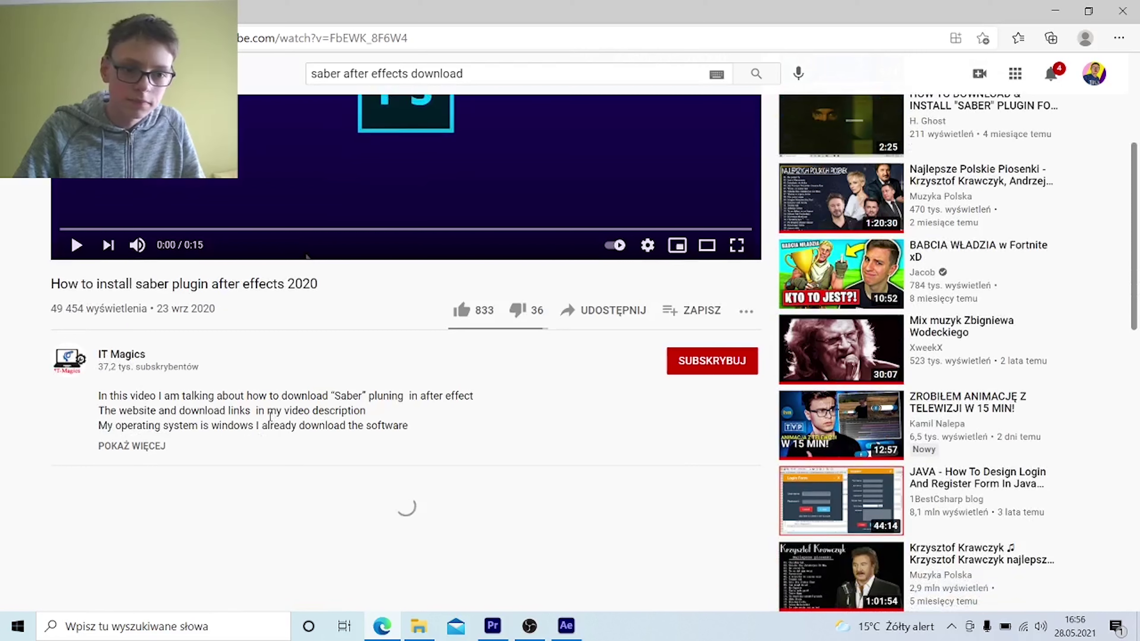
left_click(130, 446)
scroll(136, 484, "down", 2)
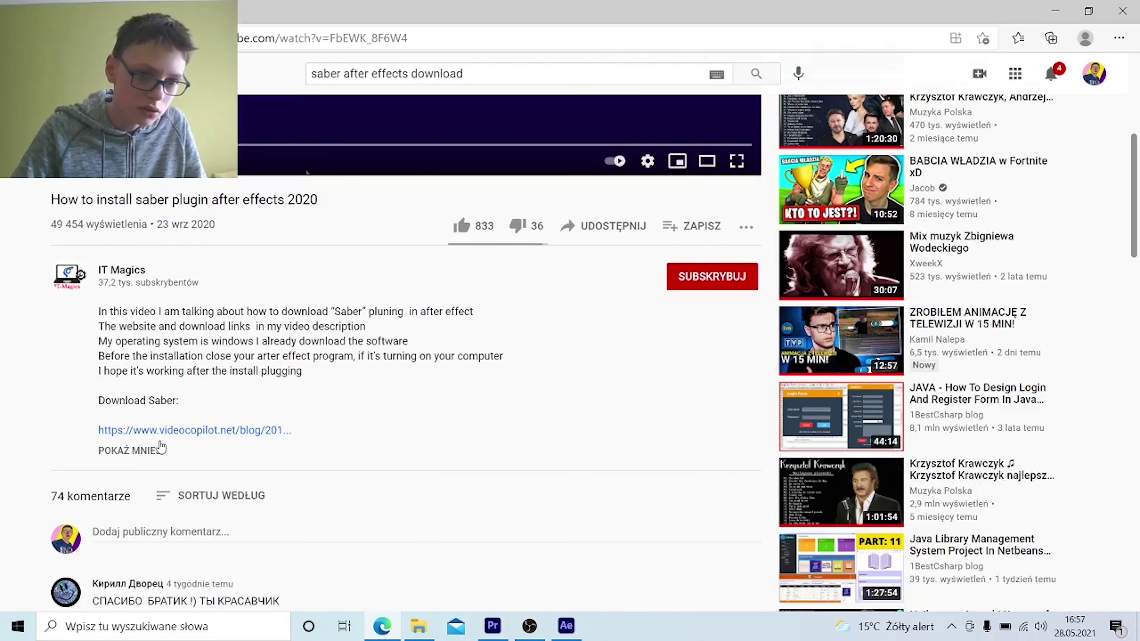
left_click(250, 432)
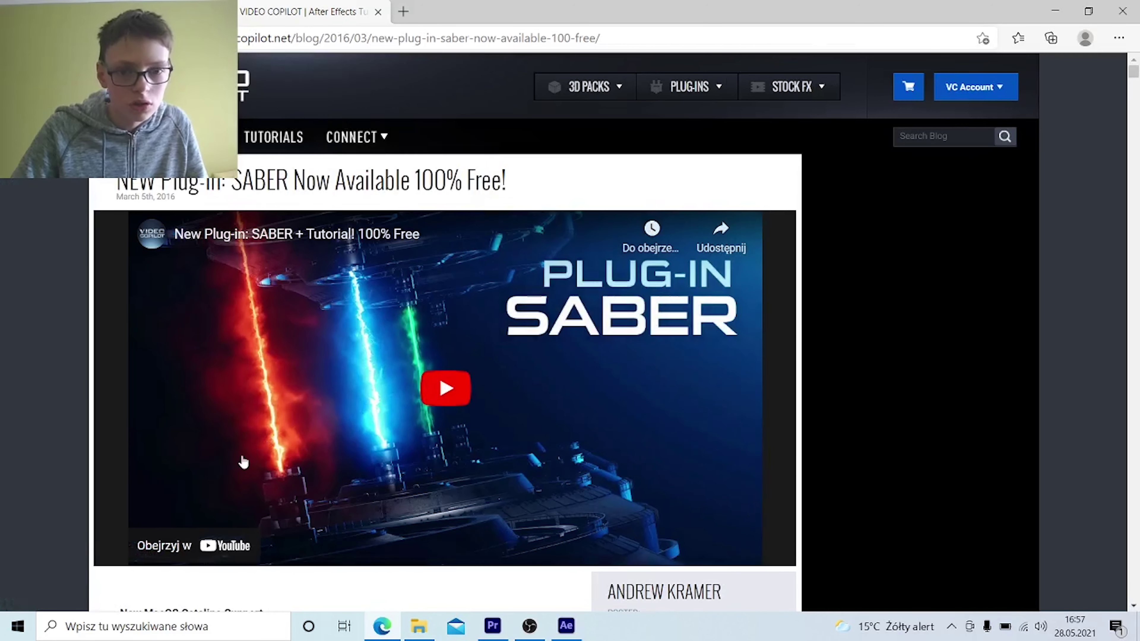
scroll(242, 462, "down", 2)
scroll(242, 462, "down", 2)
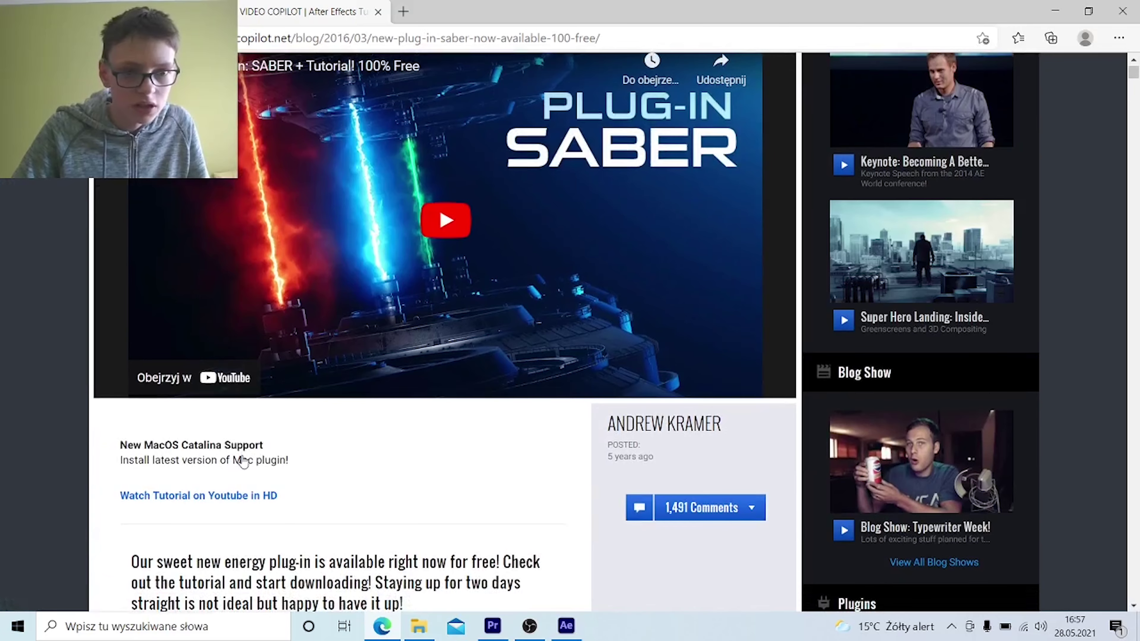
scroll(243, 463, "up", 1)
scroll(242, 462, "up", 3)
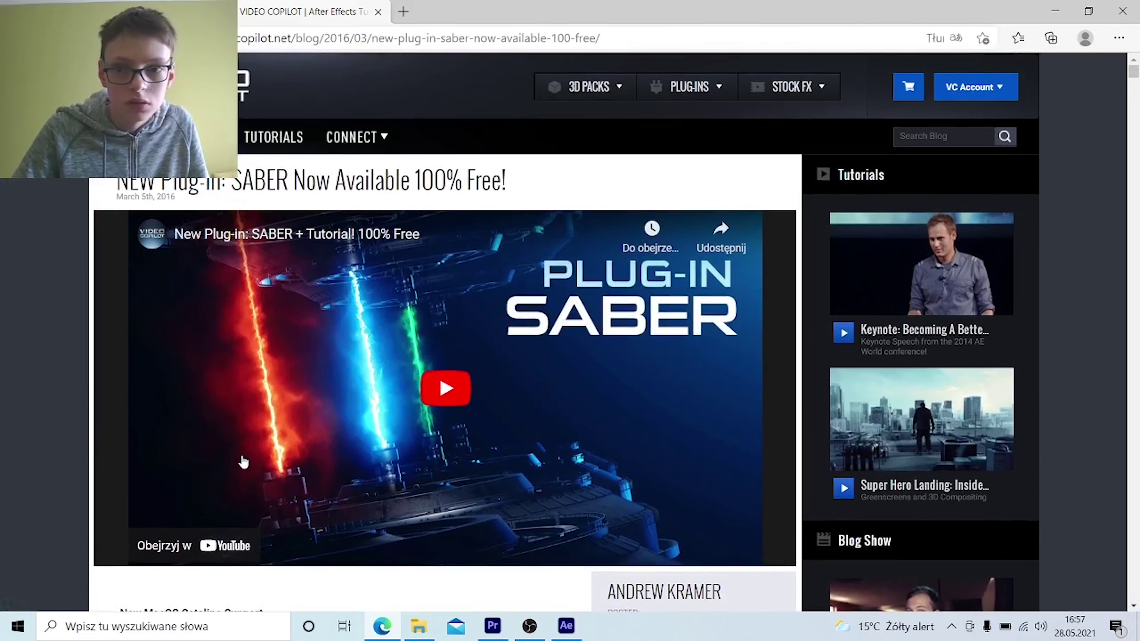
scroll(244, 463, "down", 6)
scroll(251, 463, "down", 6)
scroll(251, 464, "down", 4)
scroll(252, 462, "down", 2)
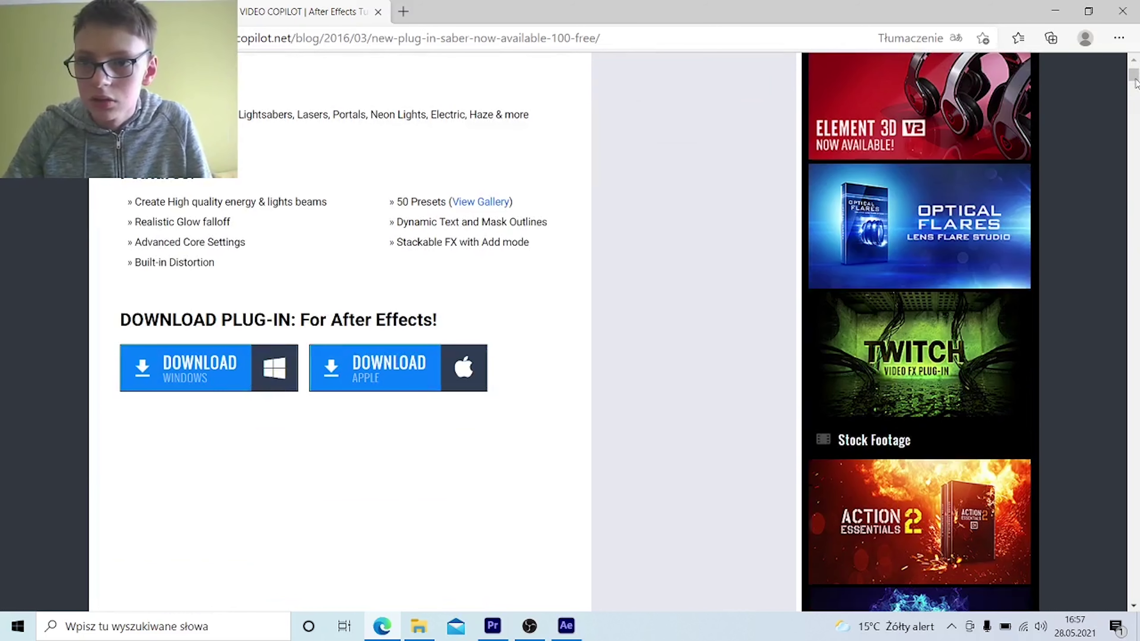
left_click(376, 12)
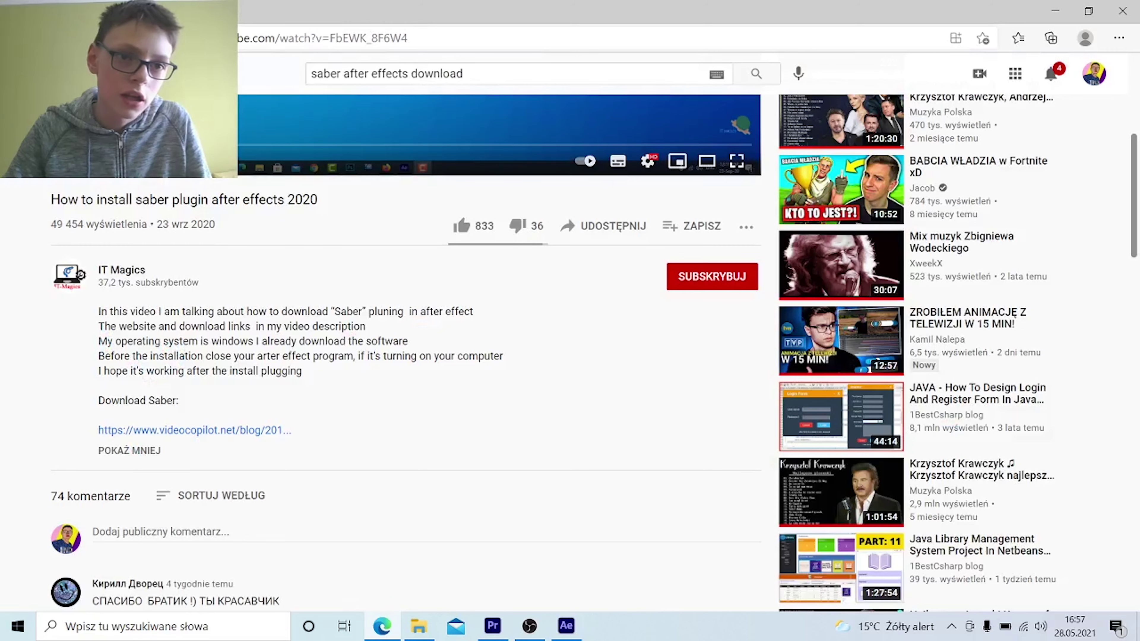
Back in After Effects, apply Saber to Black Solid 1 and turn on its visibility
key("alt+Tab")
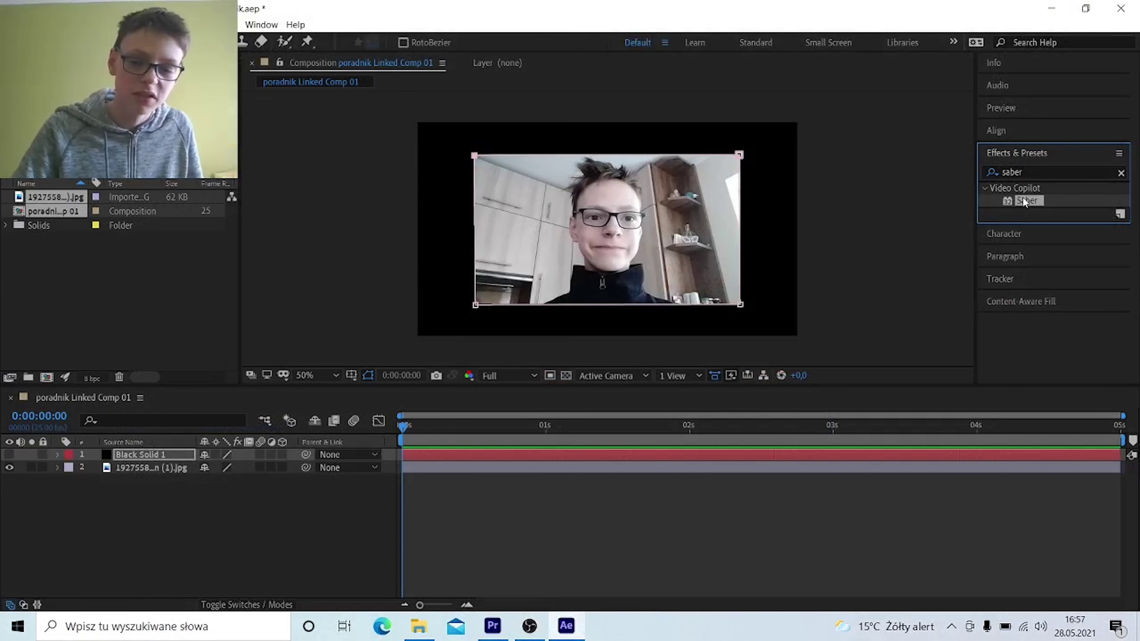
mouse_move(1025, 203)
left_mouse_down()
mouse_move(894, 272)
mouse_move(432, 455)
left_mouse_up()
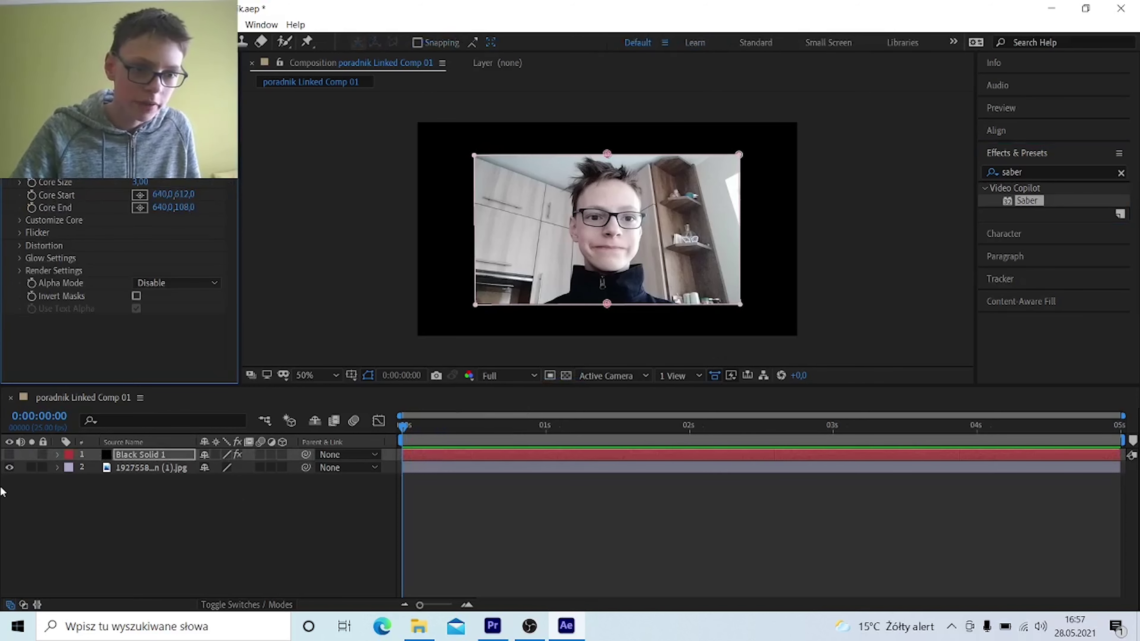
left_click(9, 455)
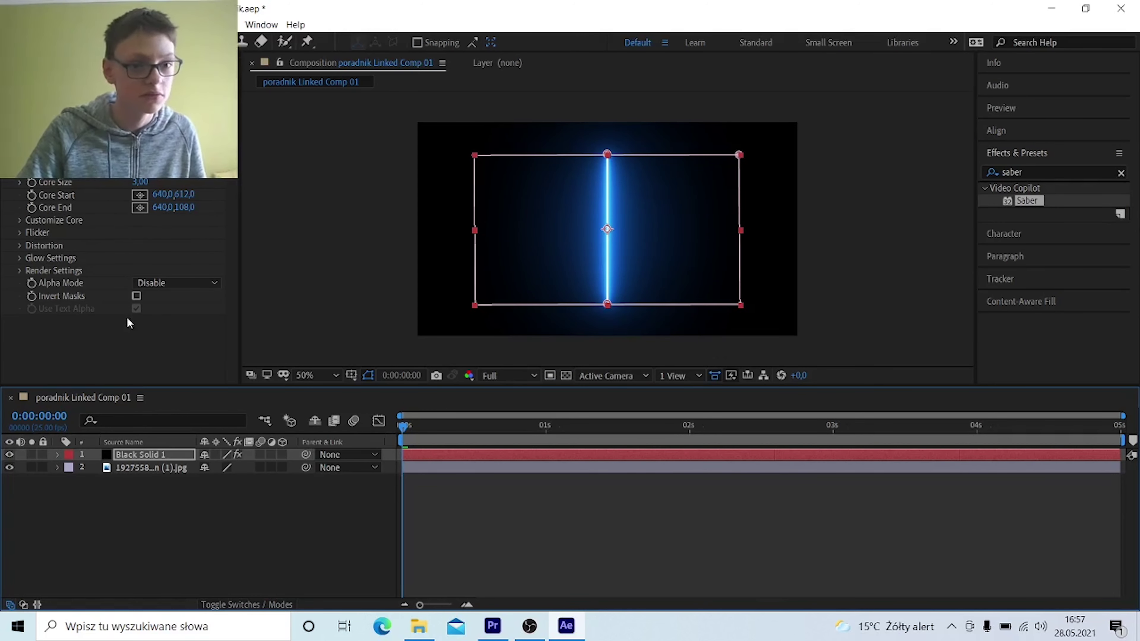
Set Saber's Core Type to Layer Masks so the glow traces the rectangular mask
left_click(18, 221)
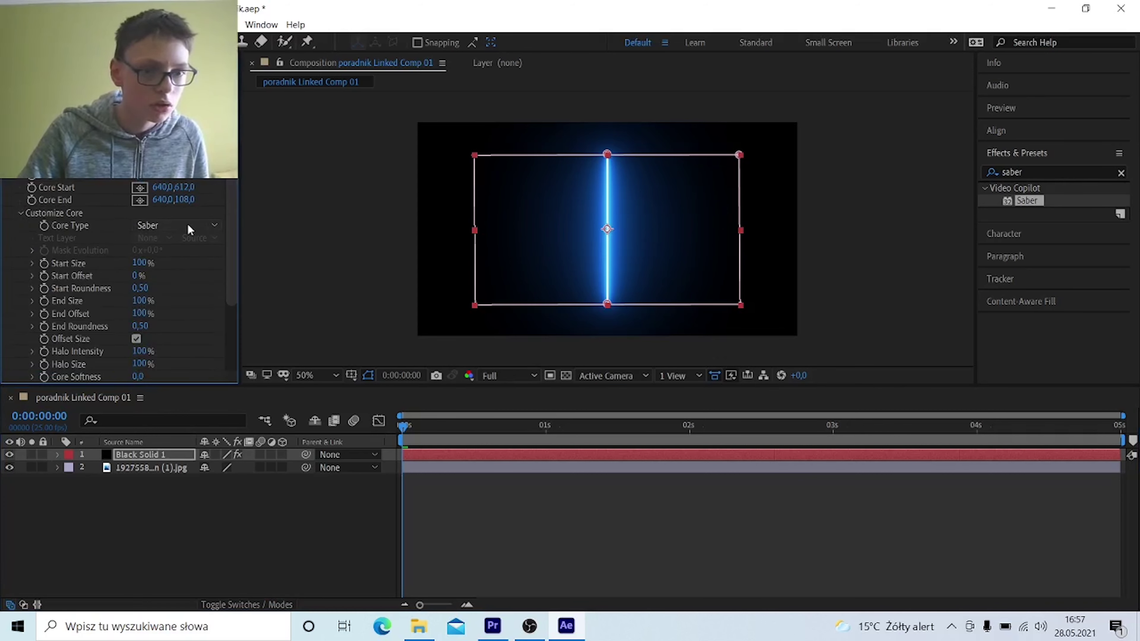
left_click(200, 225)
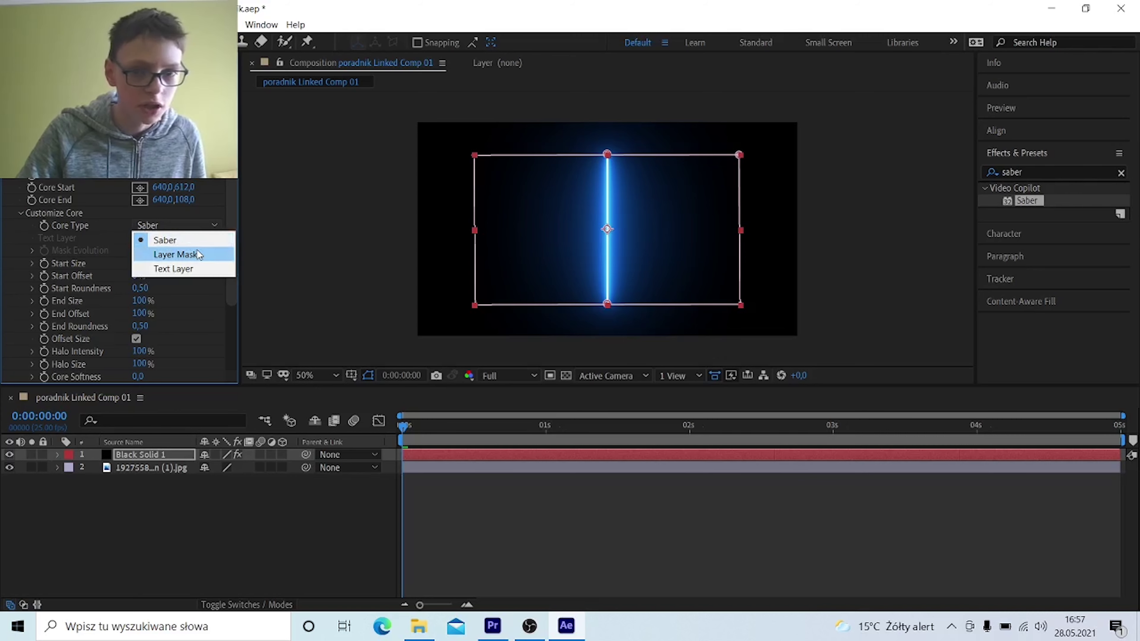
left_click(199, 254)
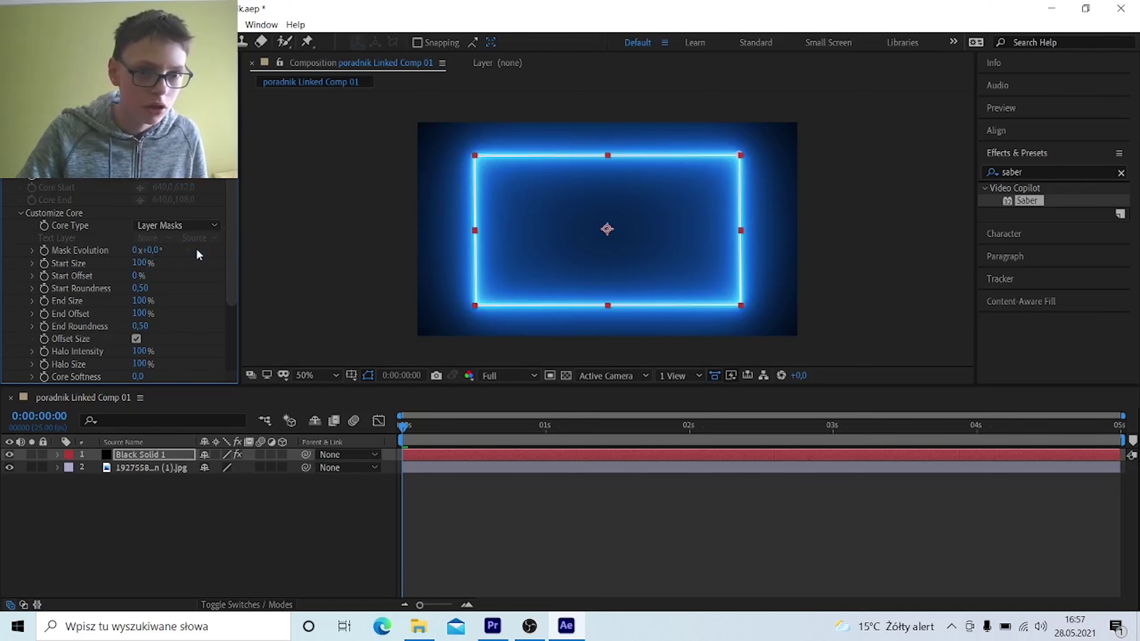
scroll(199, 252, "down", 3)
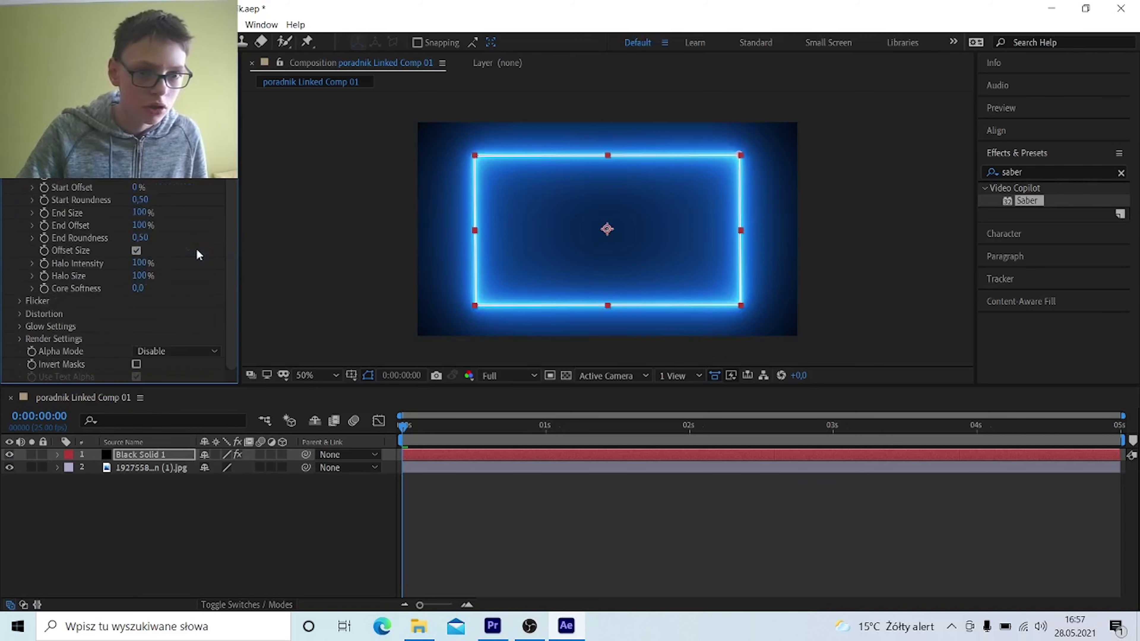
Set Saber's Composite Settings to Transparent so the photo shows through the black solid
left_click(20, 340)
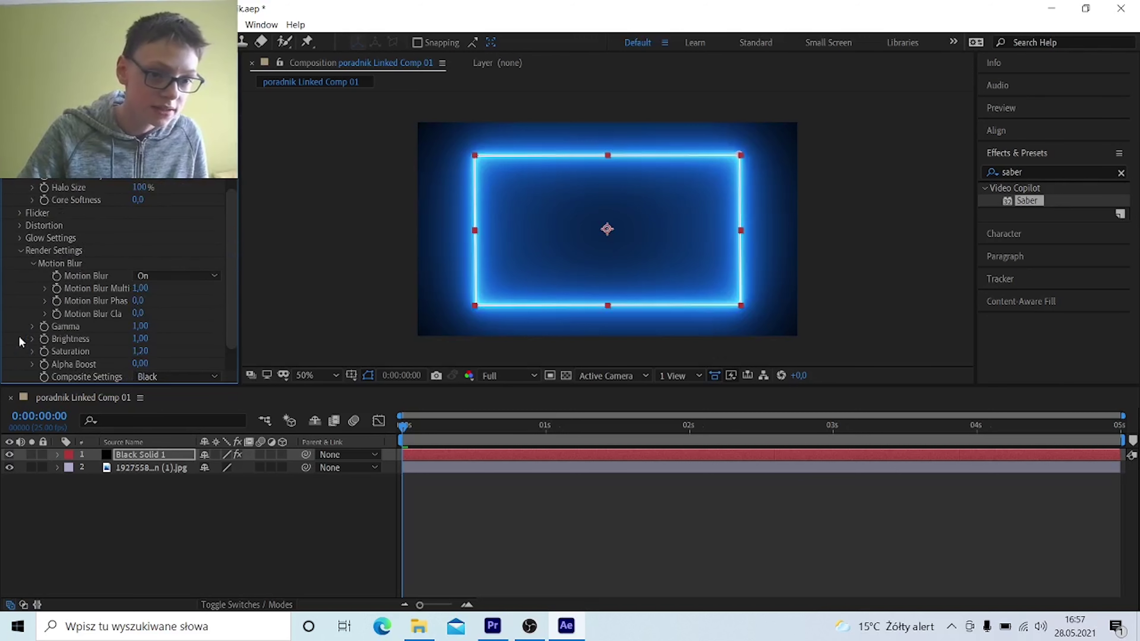
scroll(121, 287, "down", 2)
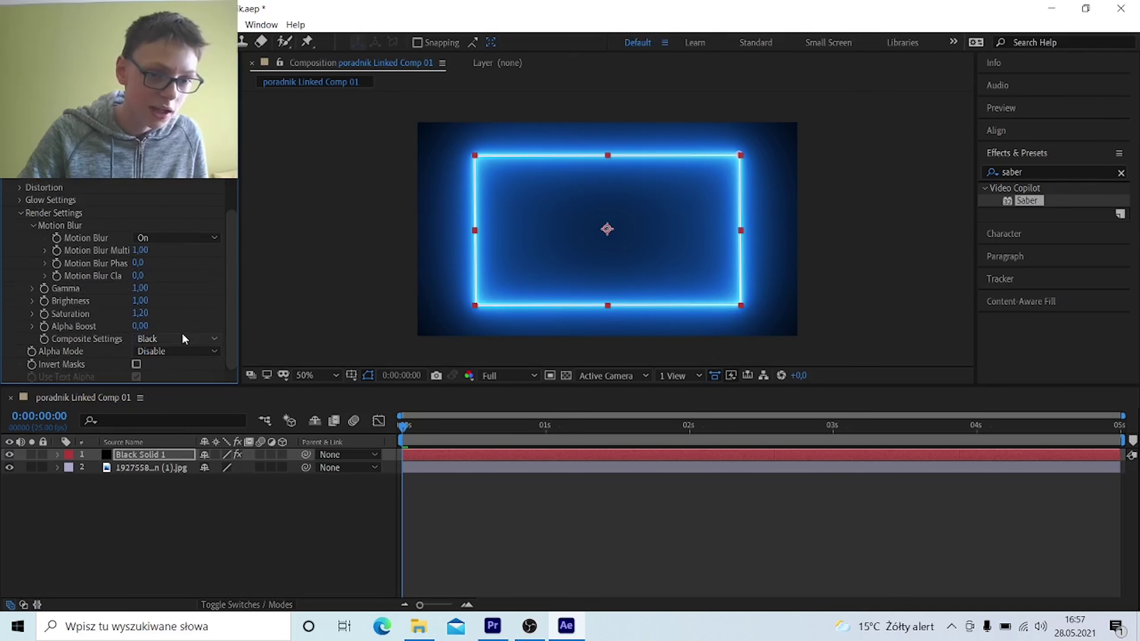
left_click(186, 338)
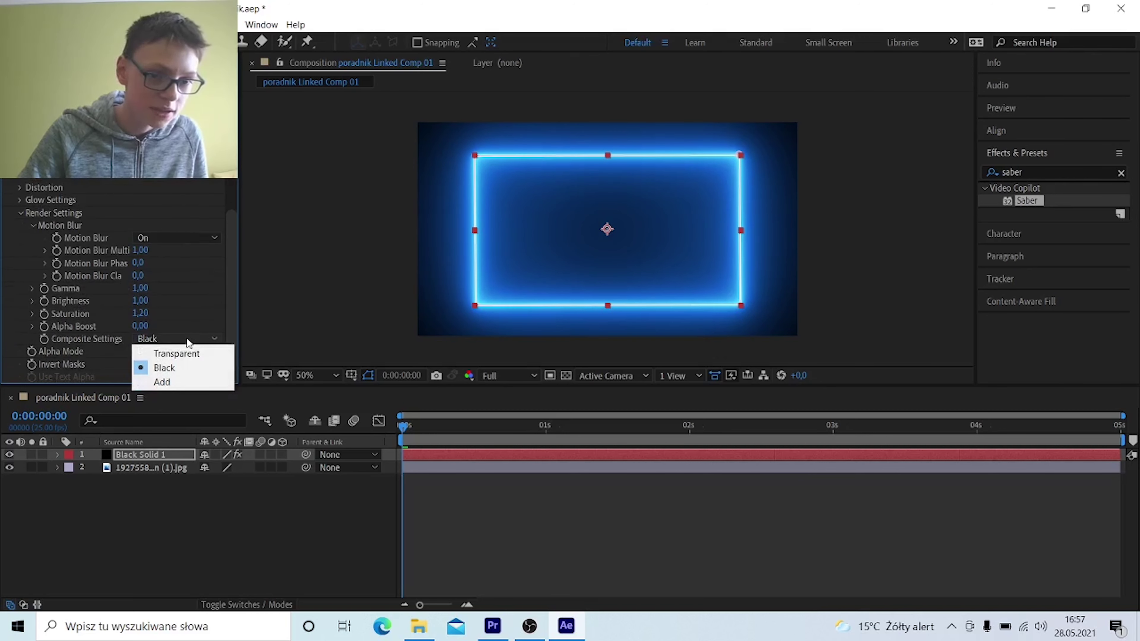
left_click(193, 353)
scroll(193, 353, "up", 10)
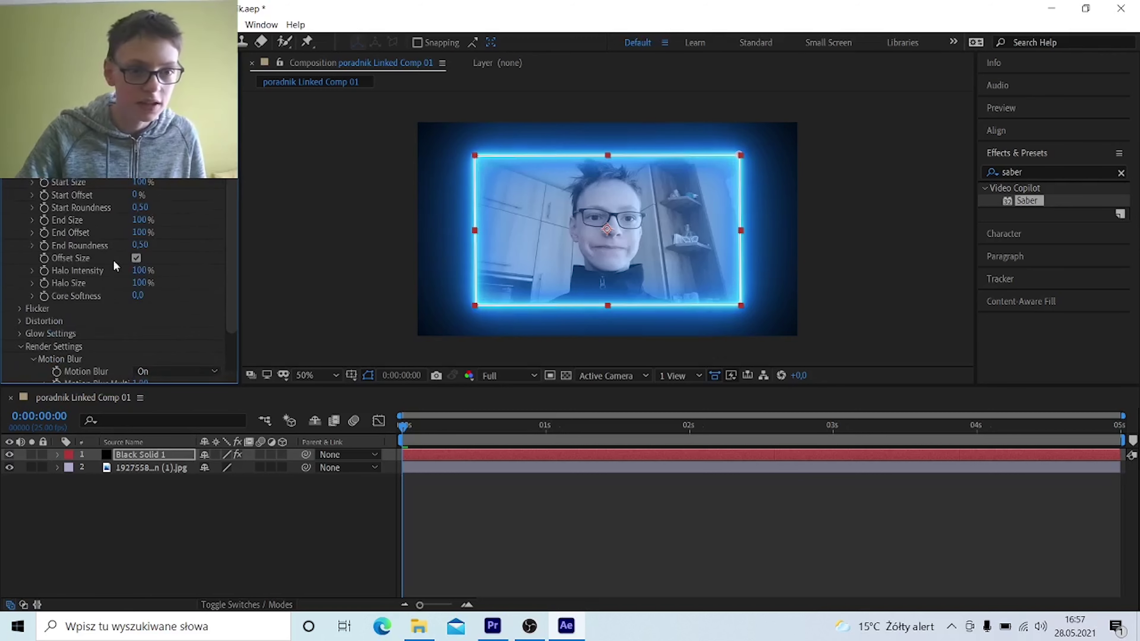
left_click(202, 108)
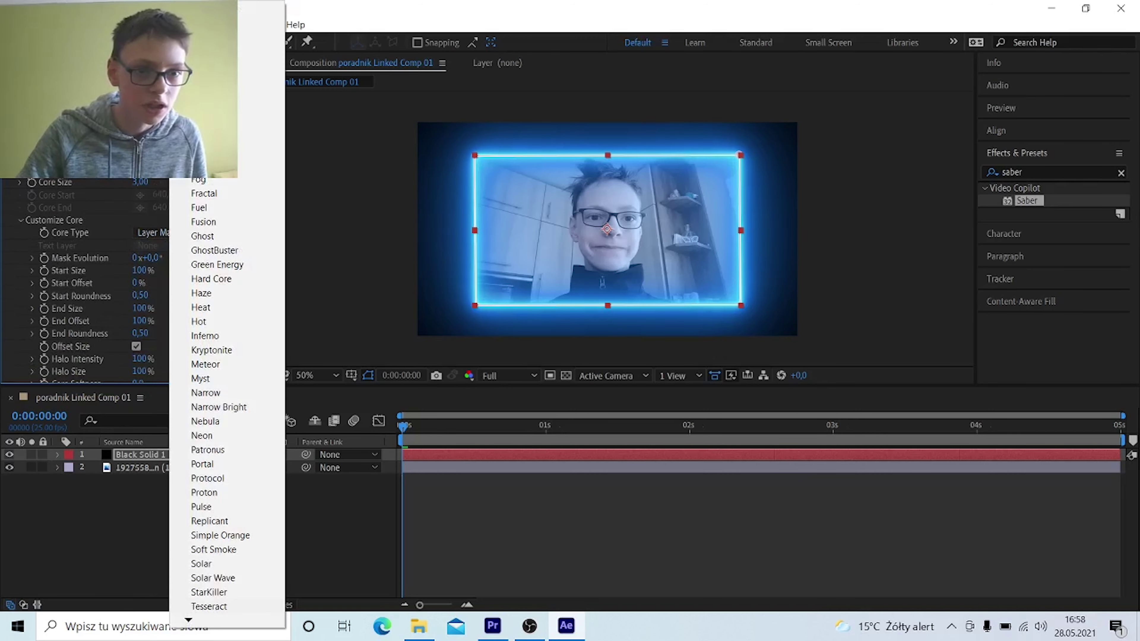
Try the yellow fire, orange fire and blue electric Saber presets on the frame
left_click(260, 121)
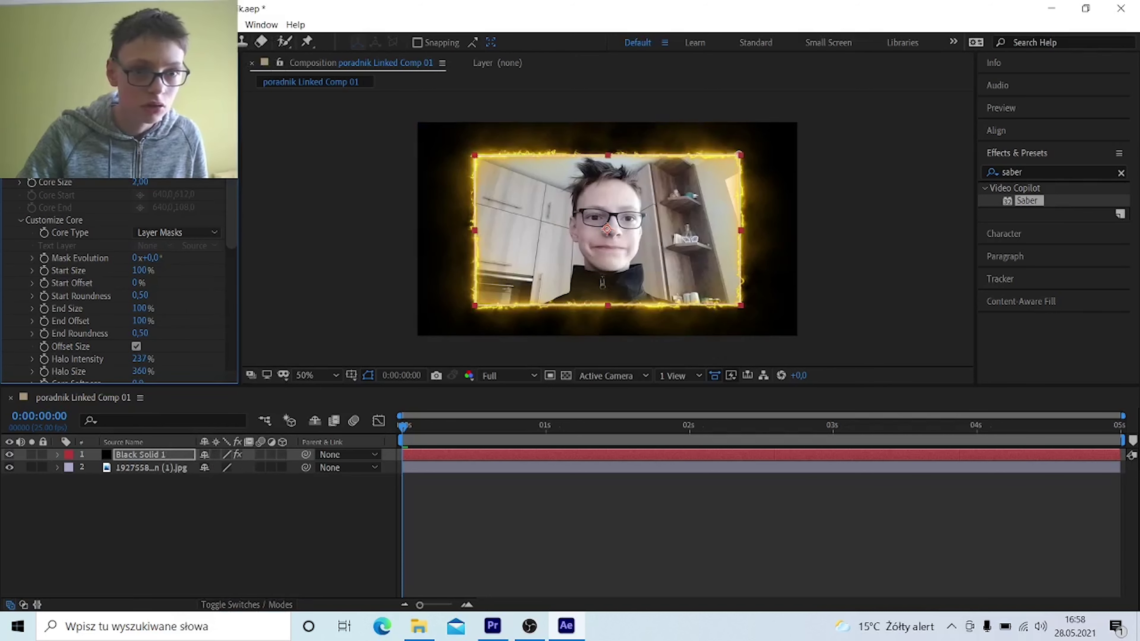
left_click(202, 108)
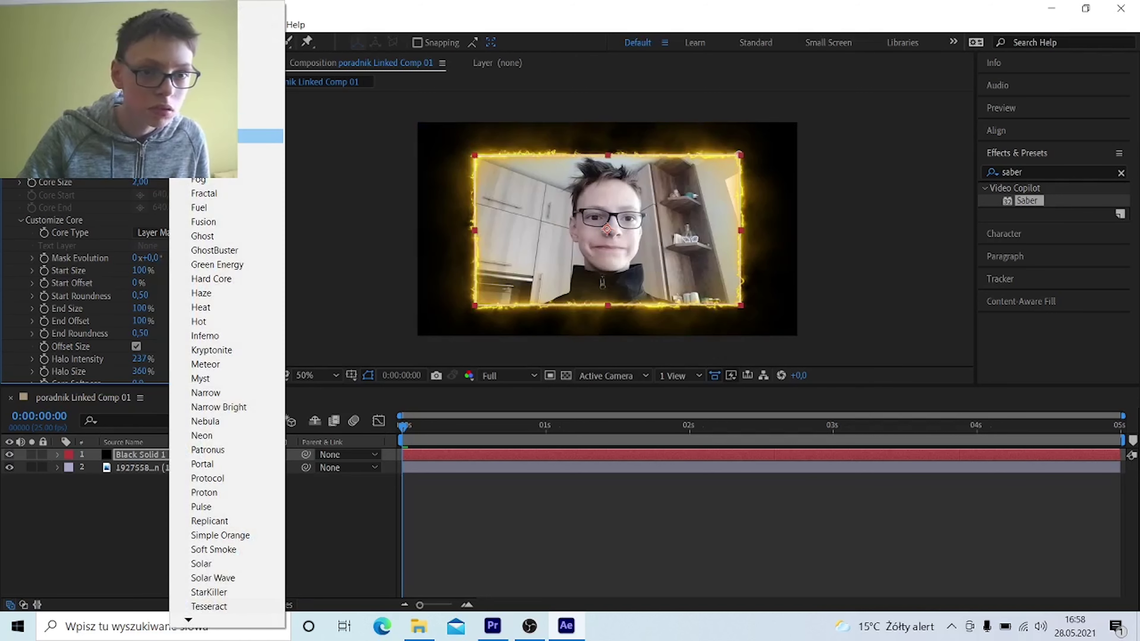
left_click(260, 136)
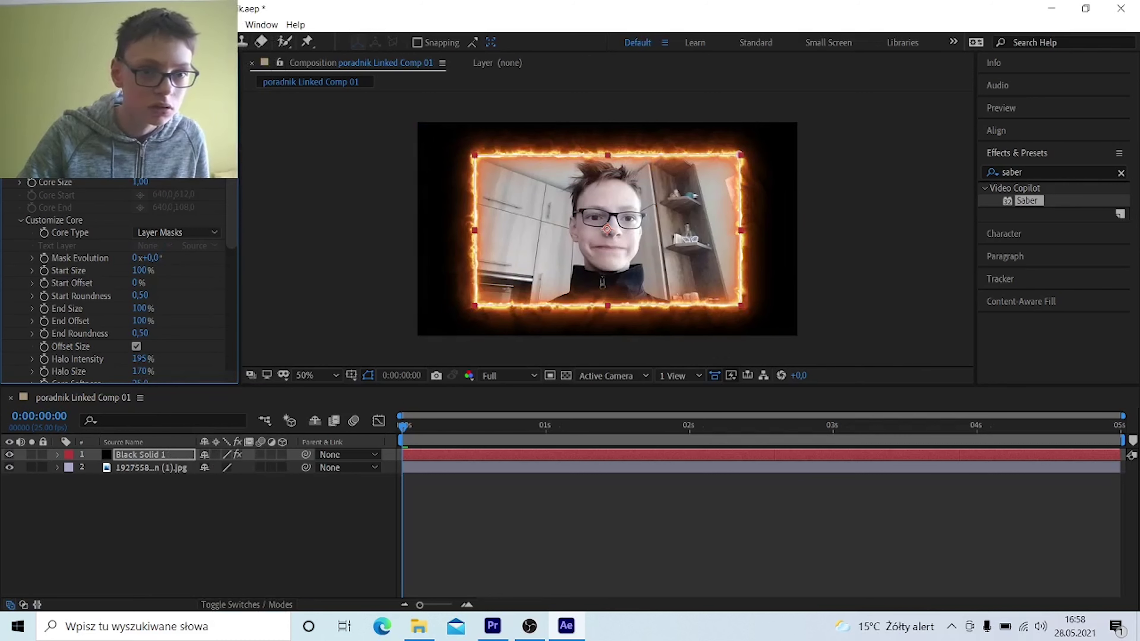
left_click(201, 108)
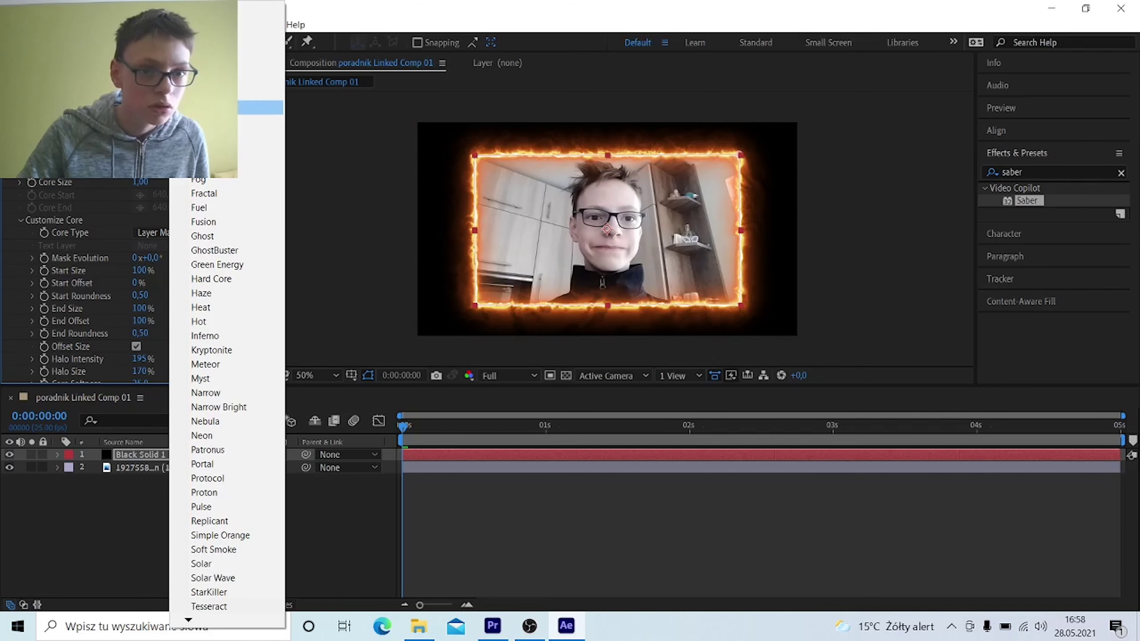
left_click(260, 108)
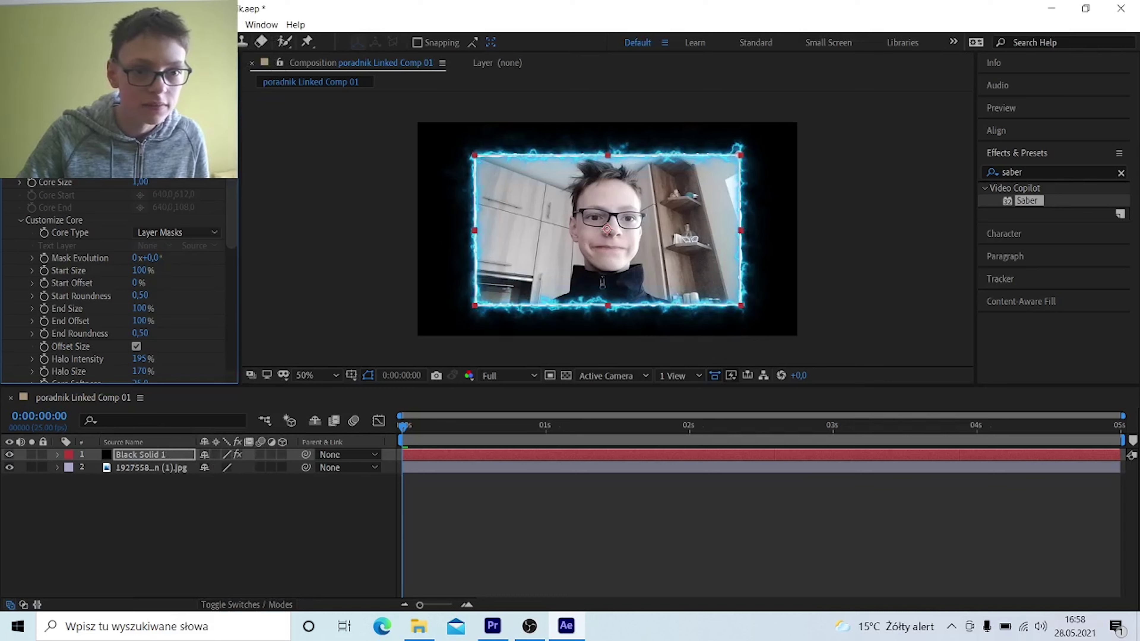
Change Saber's glow colour from cyan to a pinkish red
left_click(136, 133)
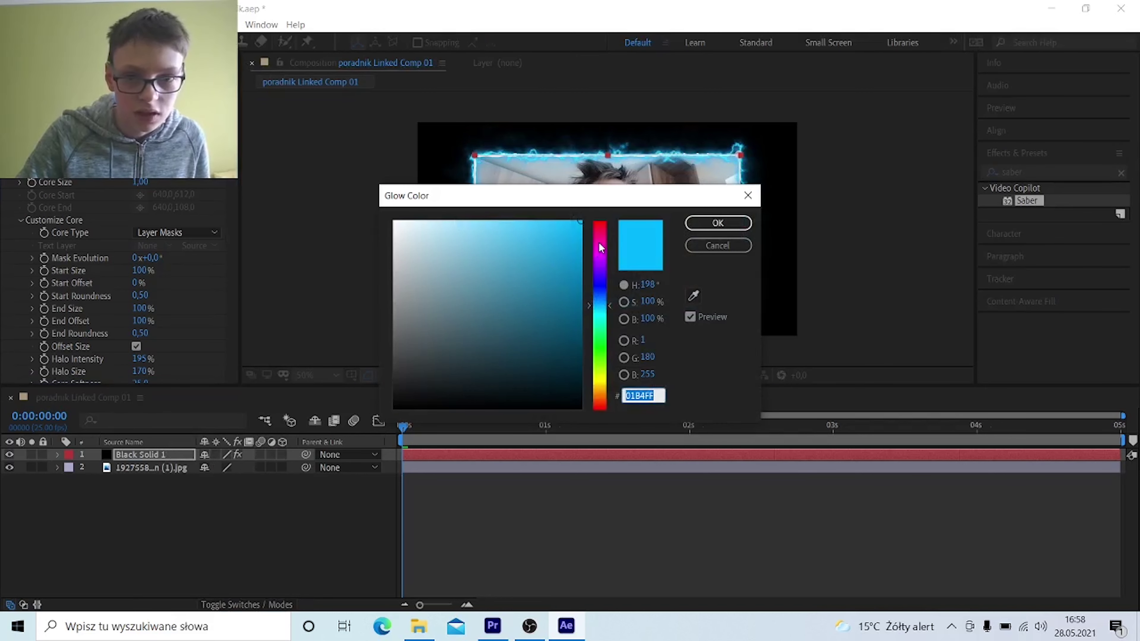
mouse_move(600, 247)
left_mouse_down()
mouse_move(601, 225)
mouse_move(581, 223)
left_mouse_up()
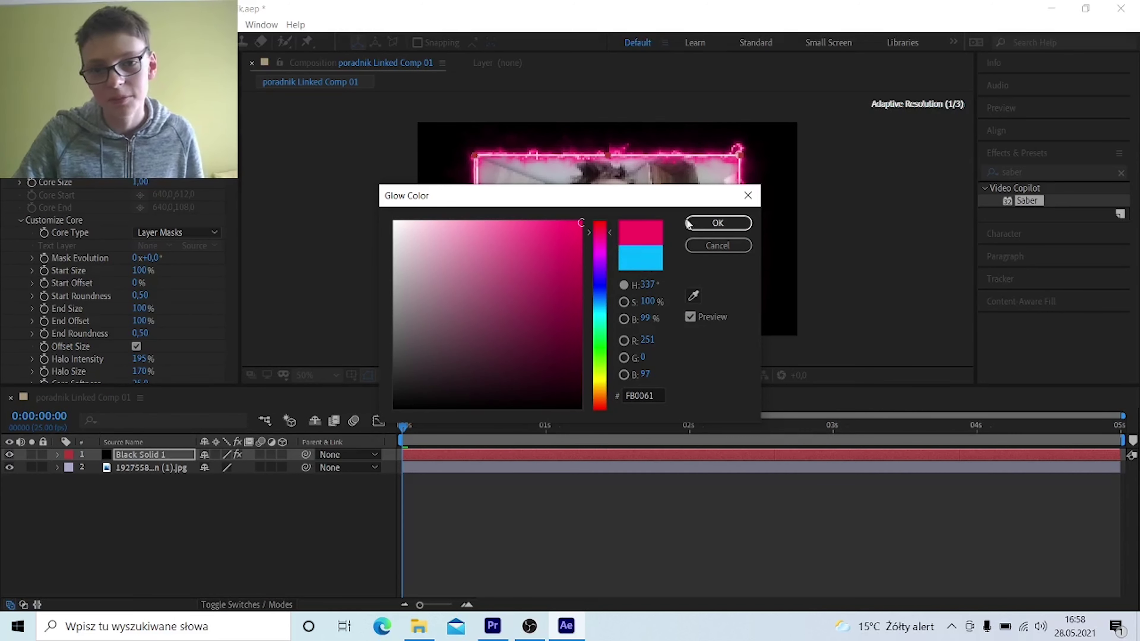
left_click(717, 223)
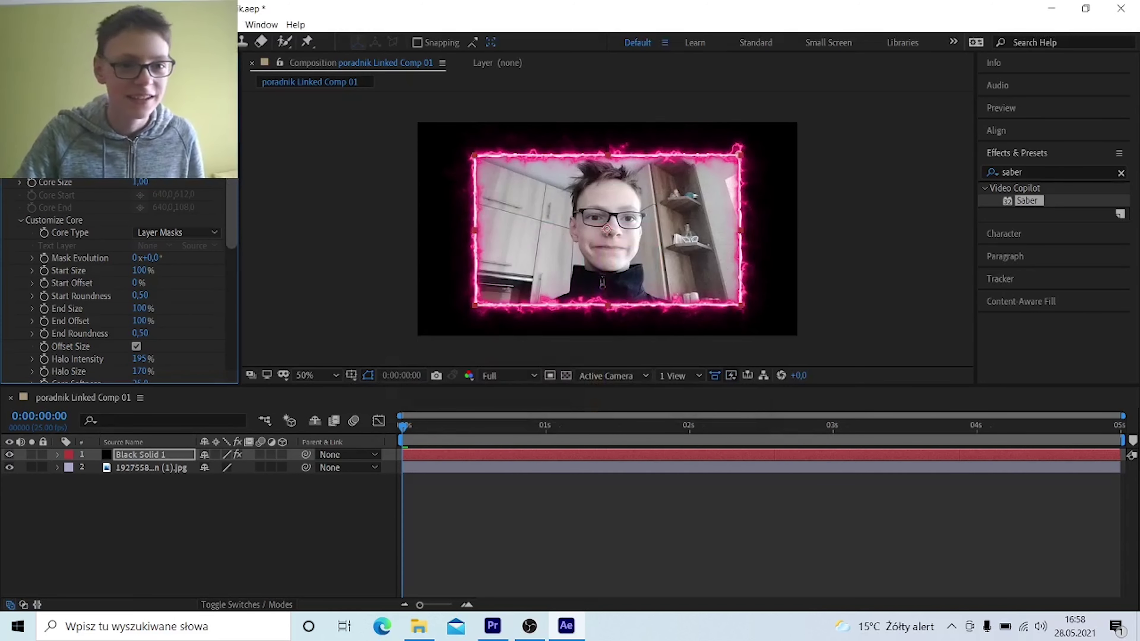
Apply the orange fire Saber preset to the border glow
left_click(189, 121)
left_click(260, 121)
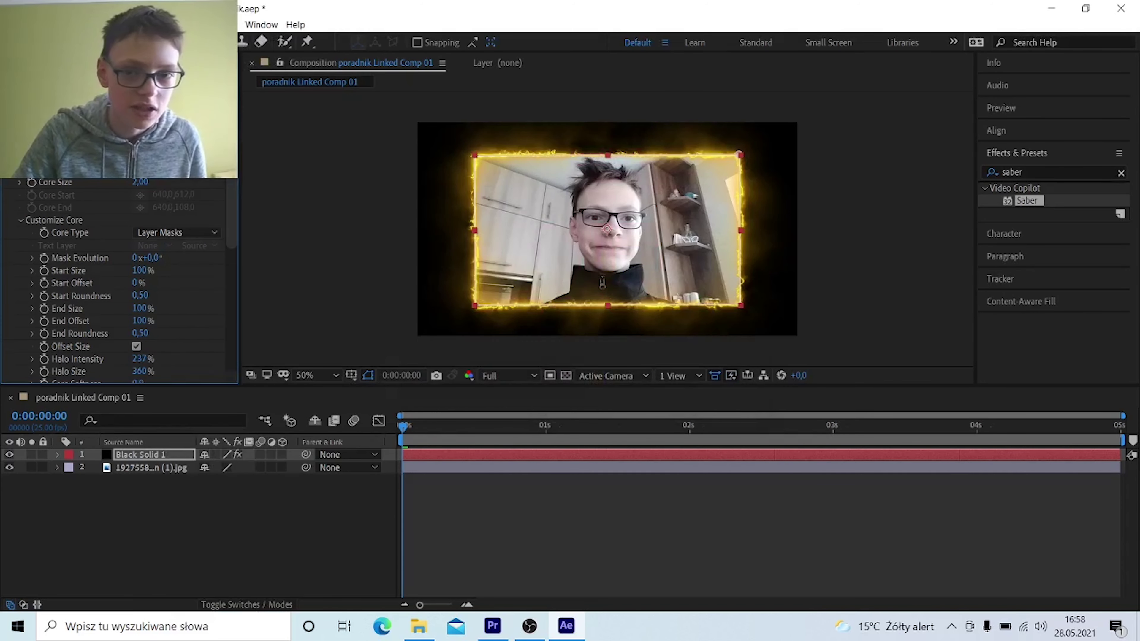
left_click(188, 121)
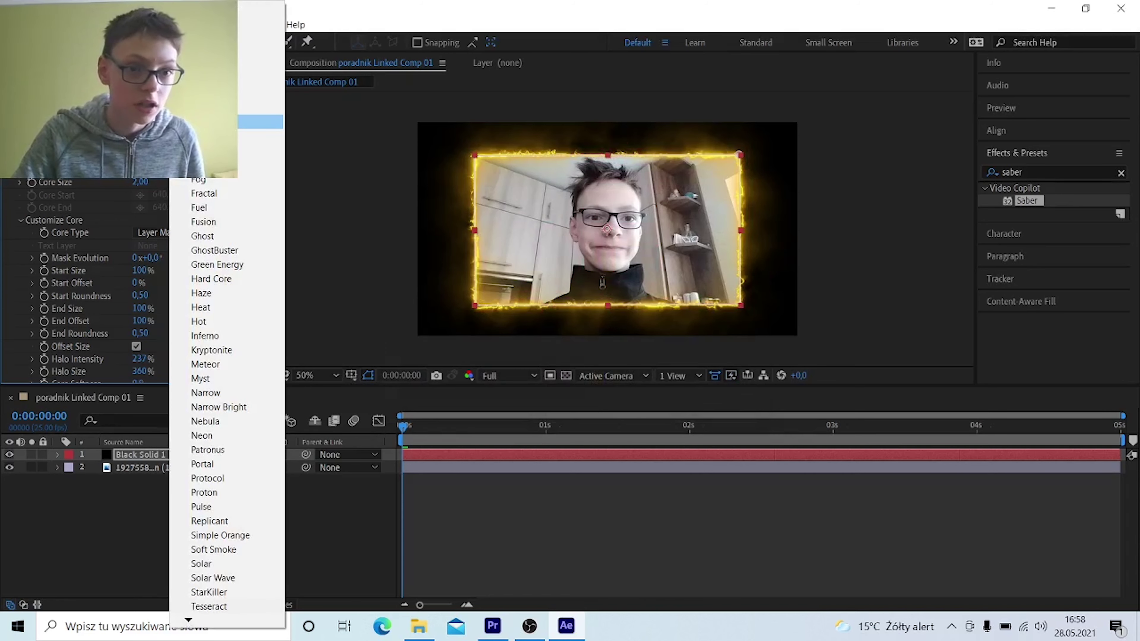
left_click(261, 136)
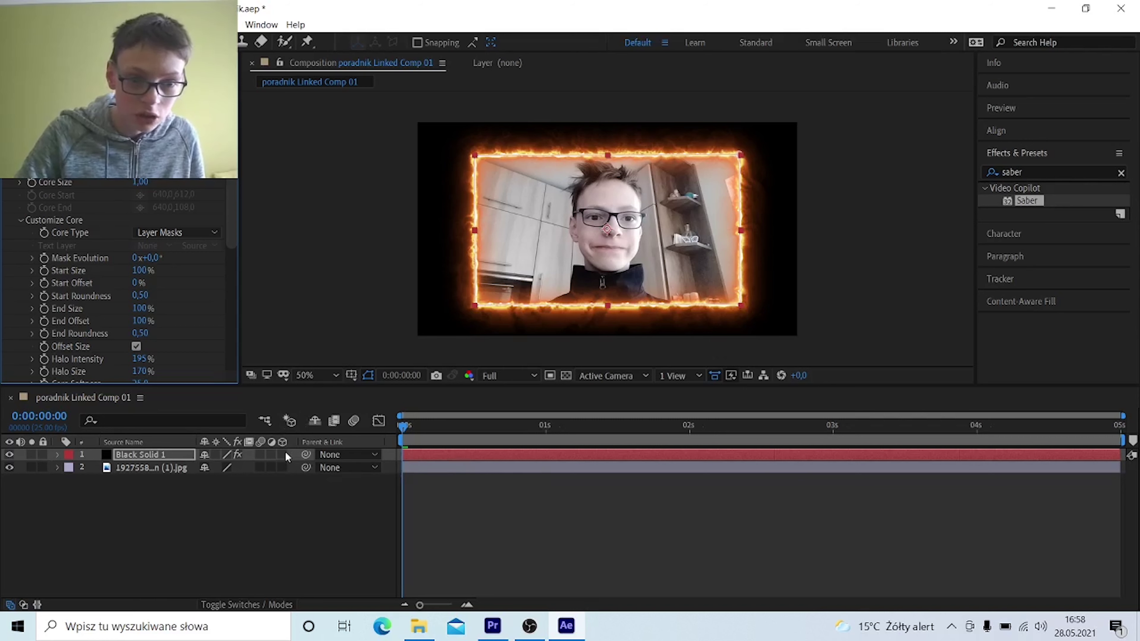
Make the photo layer 3D and keyframe its Y Rotation at 10° at 0 s
left_click(282, 467)
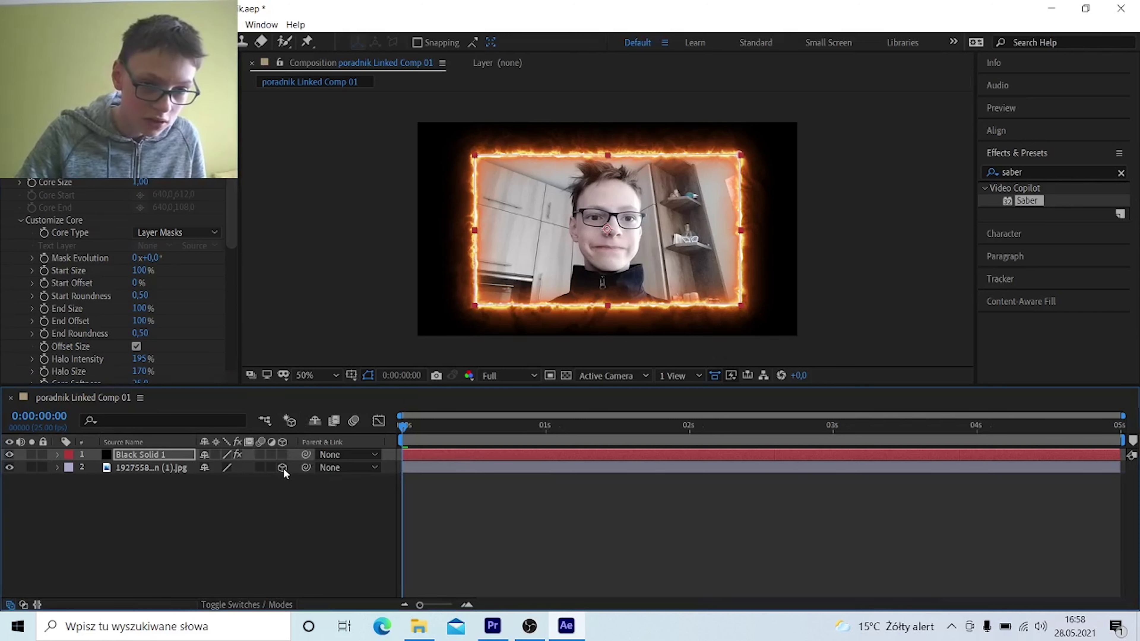
left_click(57, 467)
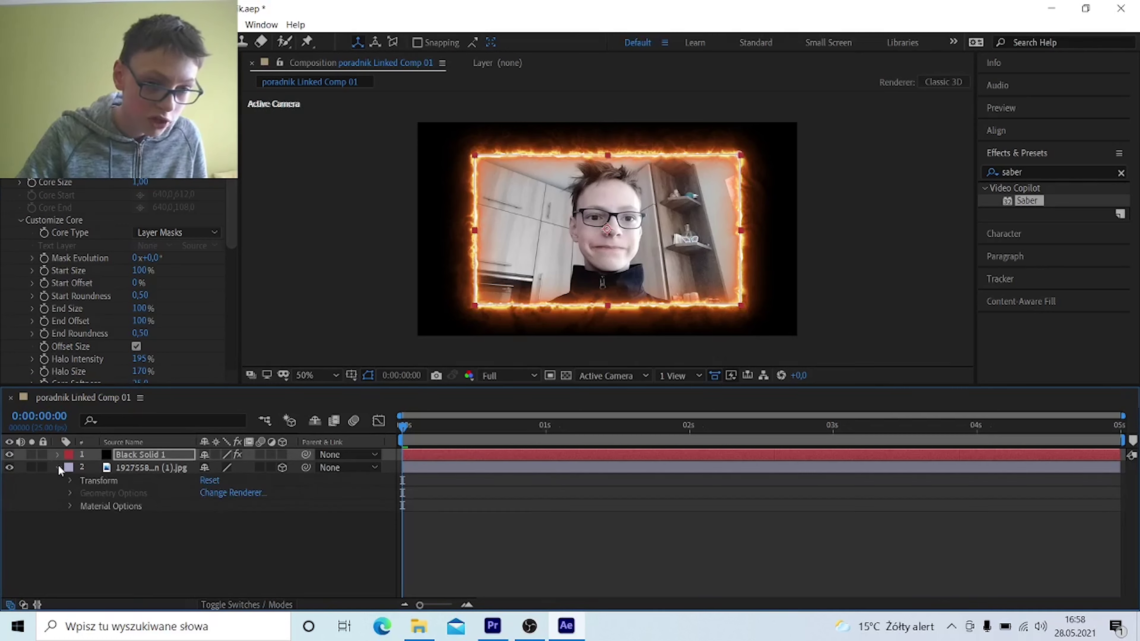
left_click(68, 480)
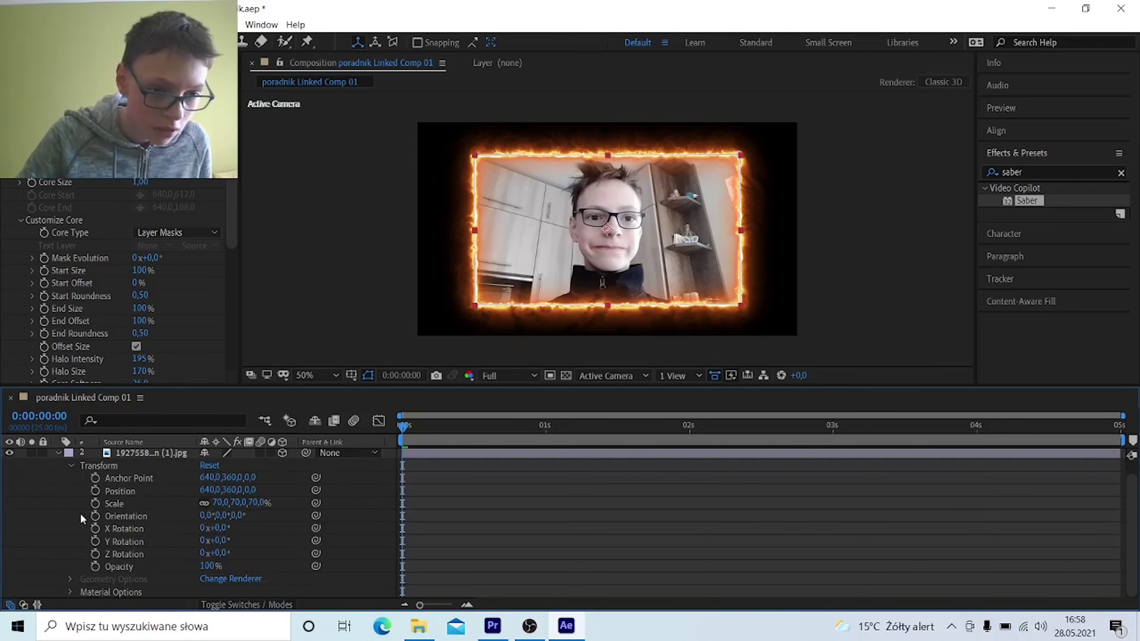
left_click(95, 542)
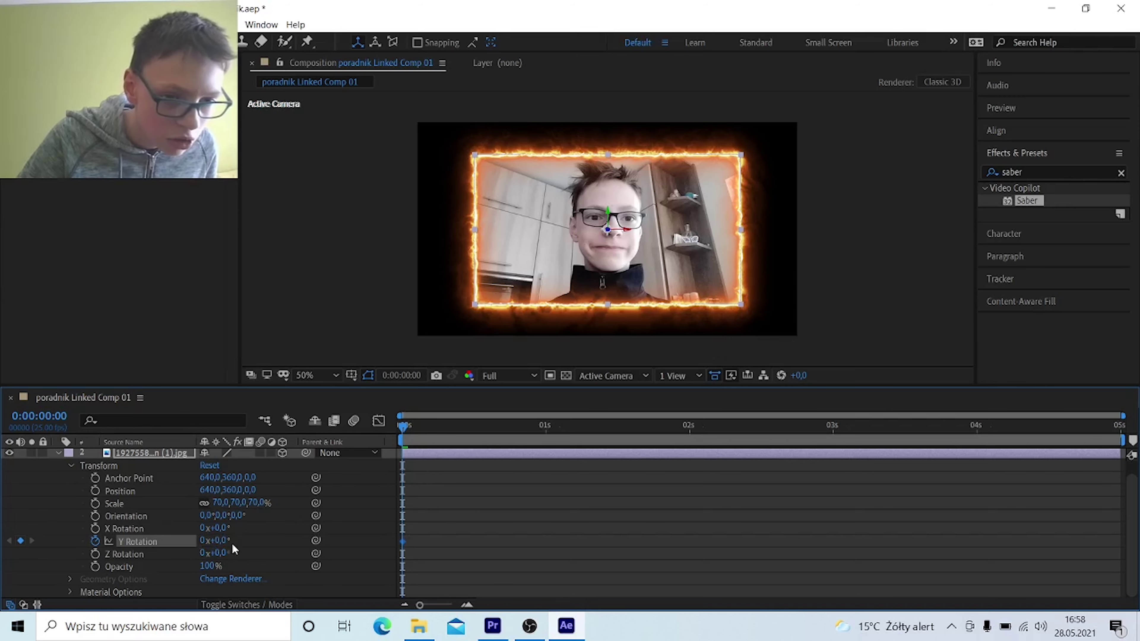
type("1")
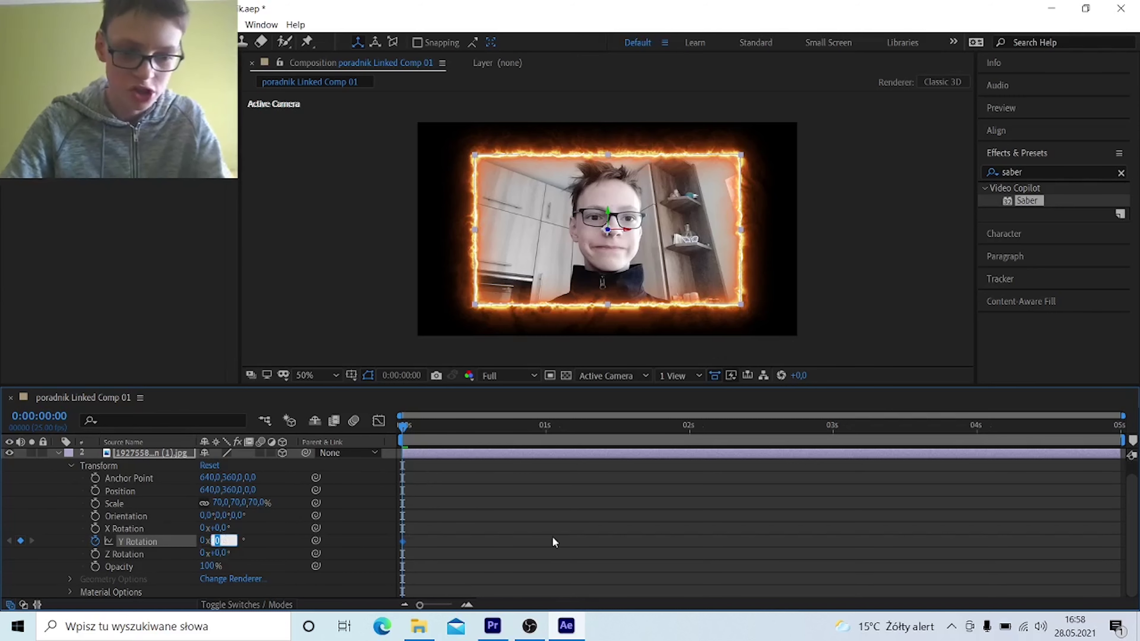
type("0")
key("Return")
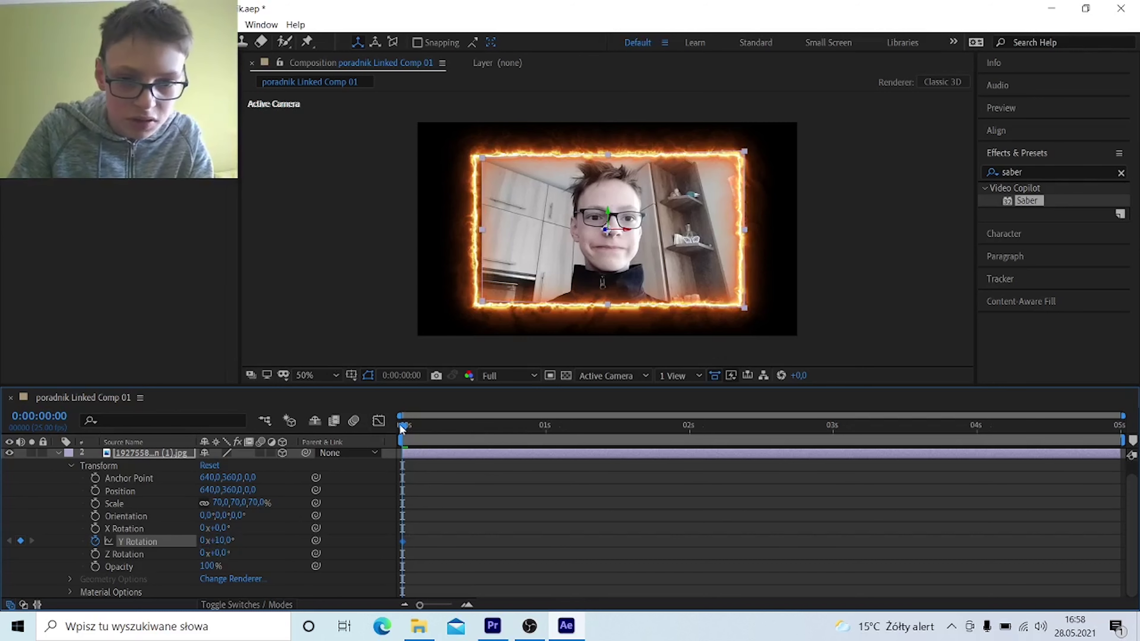
Add a second Y Rotation keyframe of -10° at 2 s, then return to the start
left_click_drag(403, 429, 673, 430)
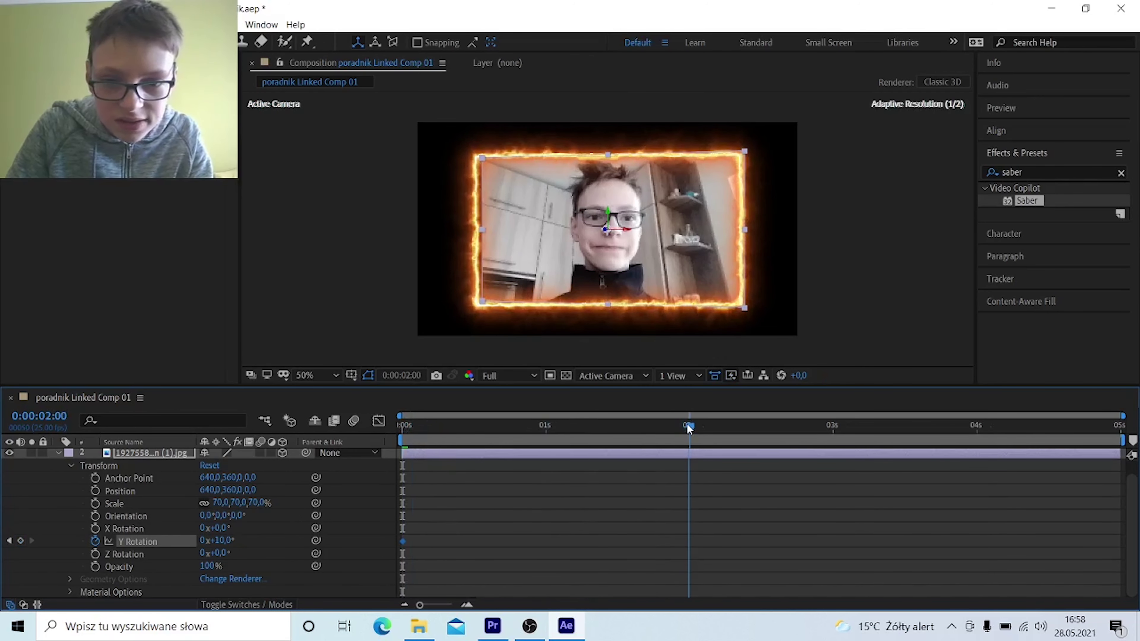
left_click_drag(672, 426, 689, 426)
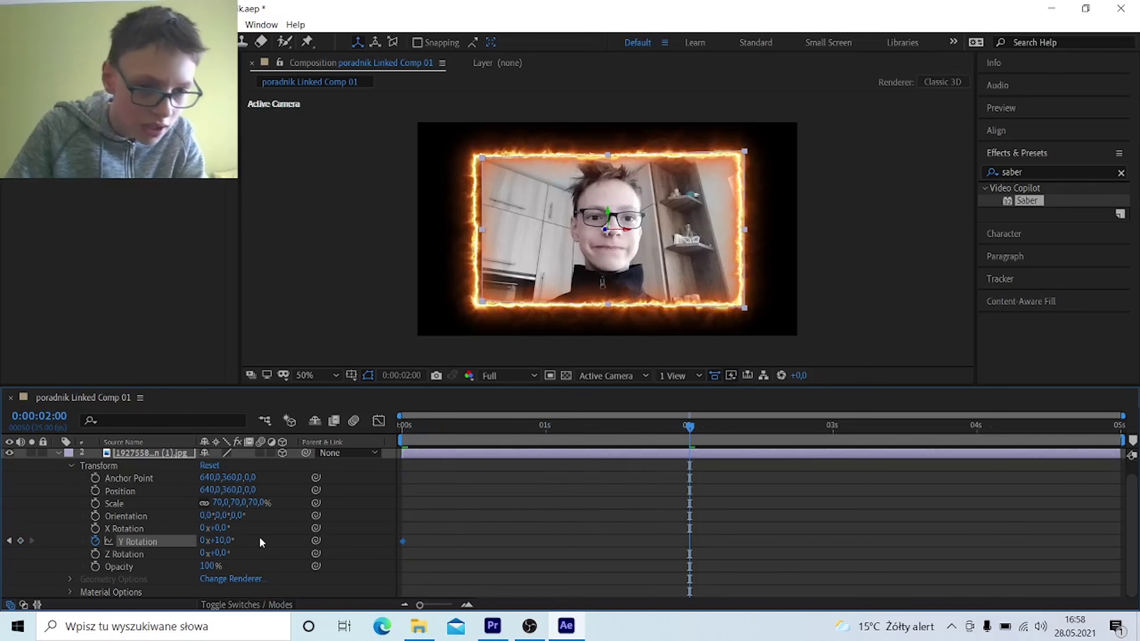
left_click(221, 540)
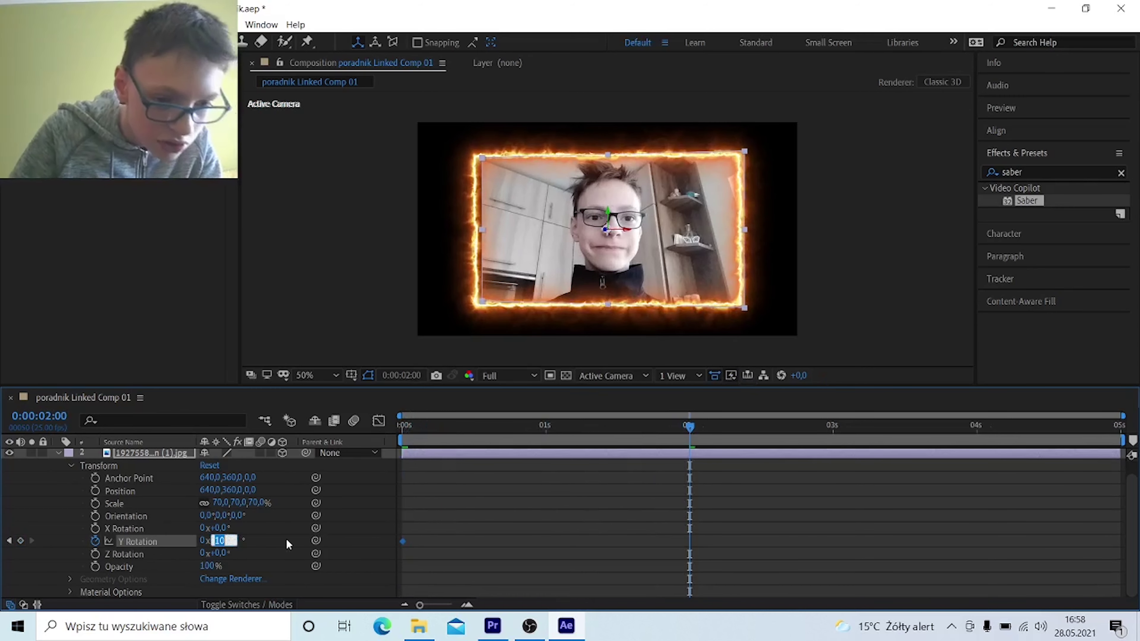
type("-1")
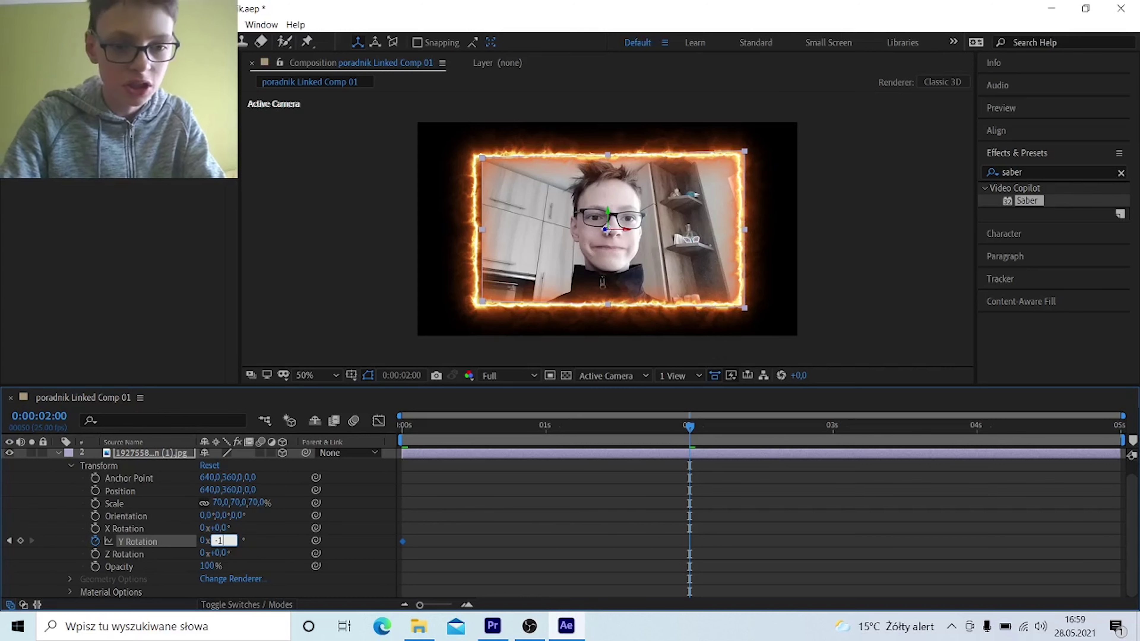
key("Return")
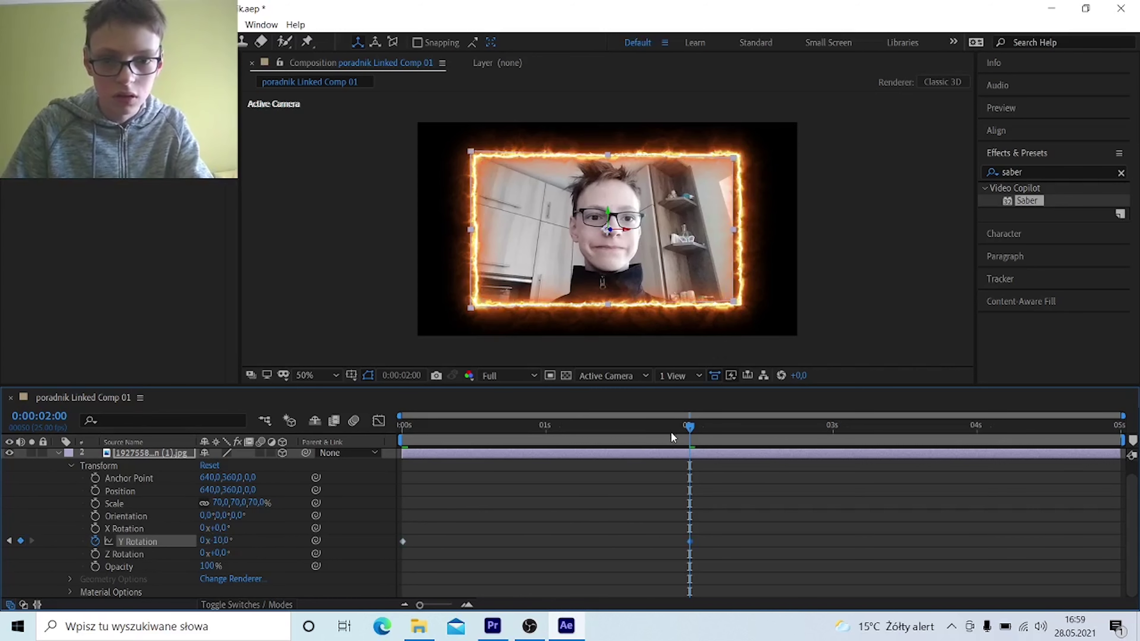
left_click_drag(691, 438, 403, 426)
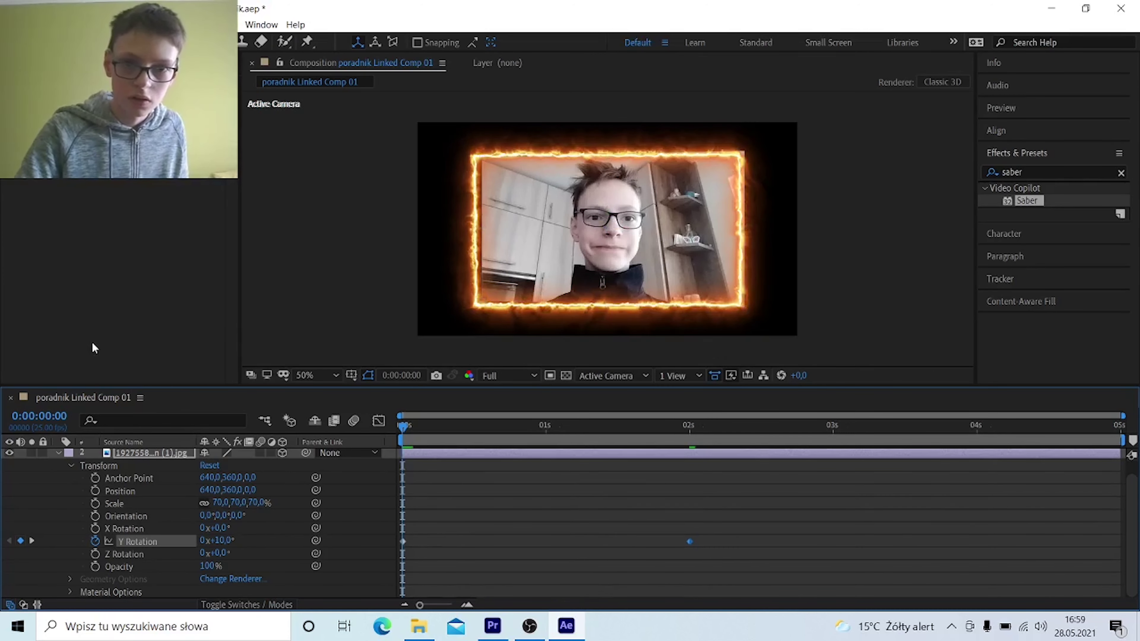
key("space")
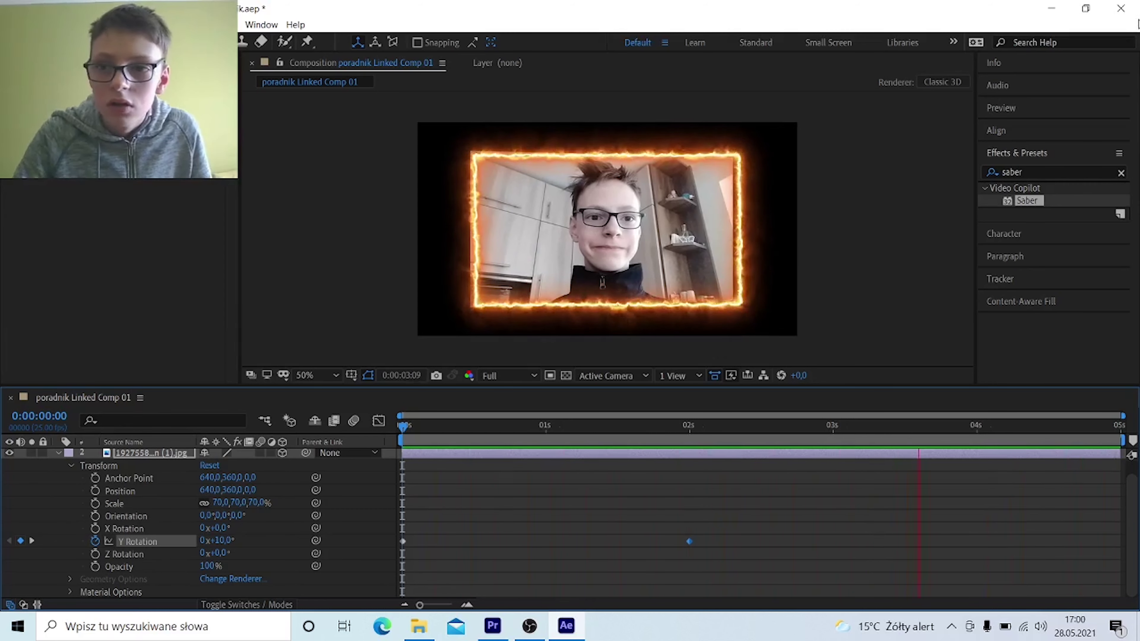
Quit After Effects through the save prompt and scrub the linked comp clip in Premiere Pro
key("ctrl+q")
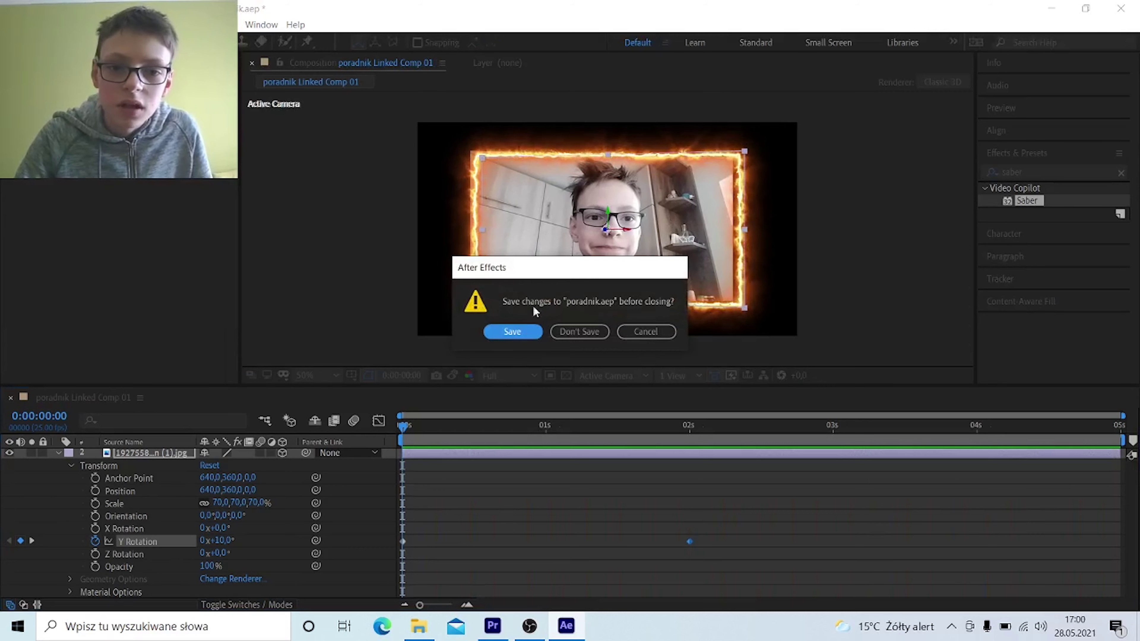
left_click(512, 335)
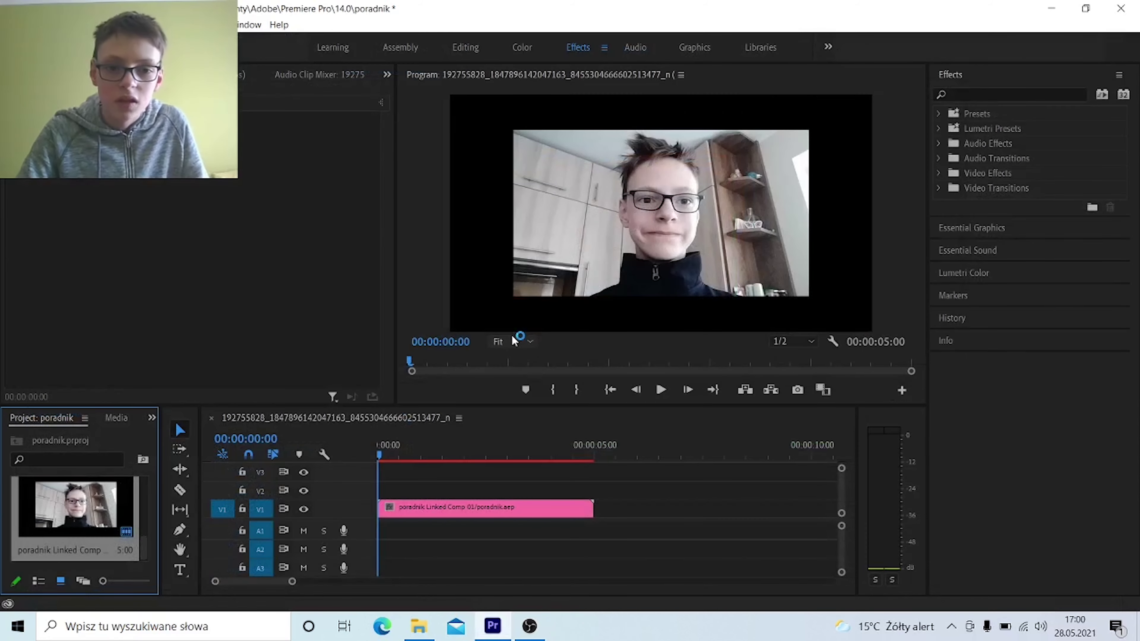
left_click_drag(379, 453, 495, 444)
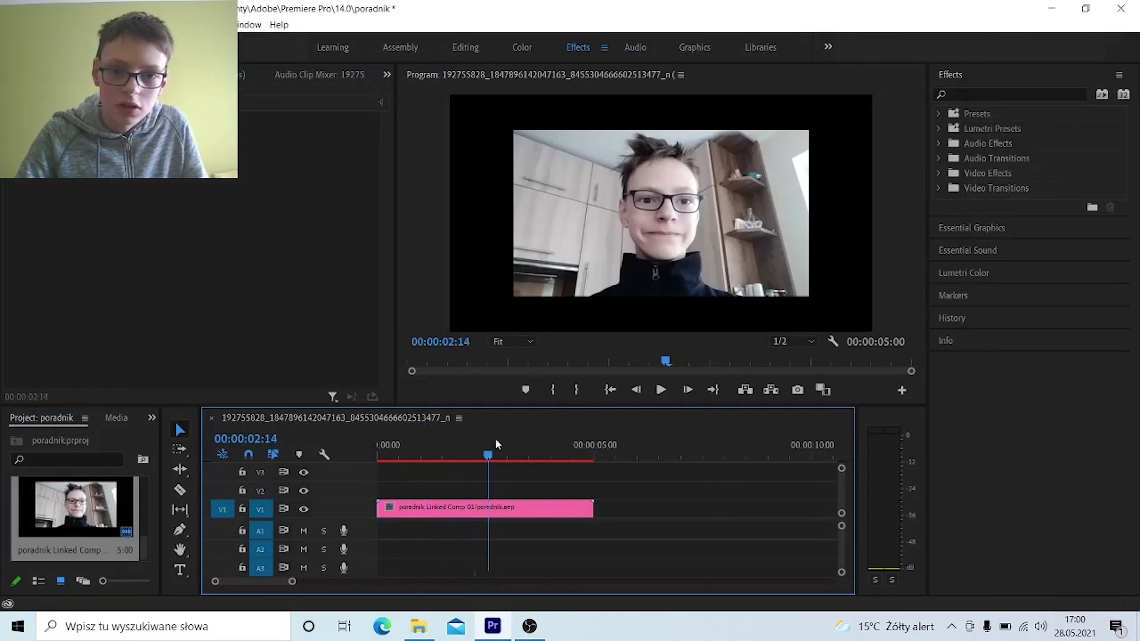
left_click_drag(384, 444, 235, 444)
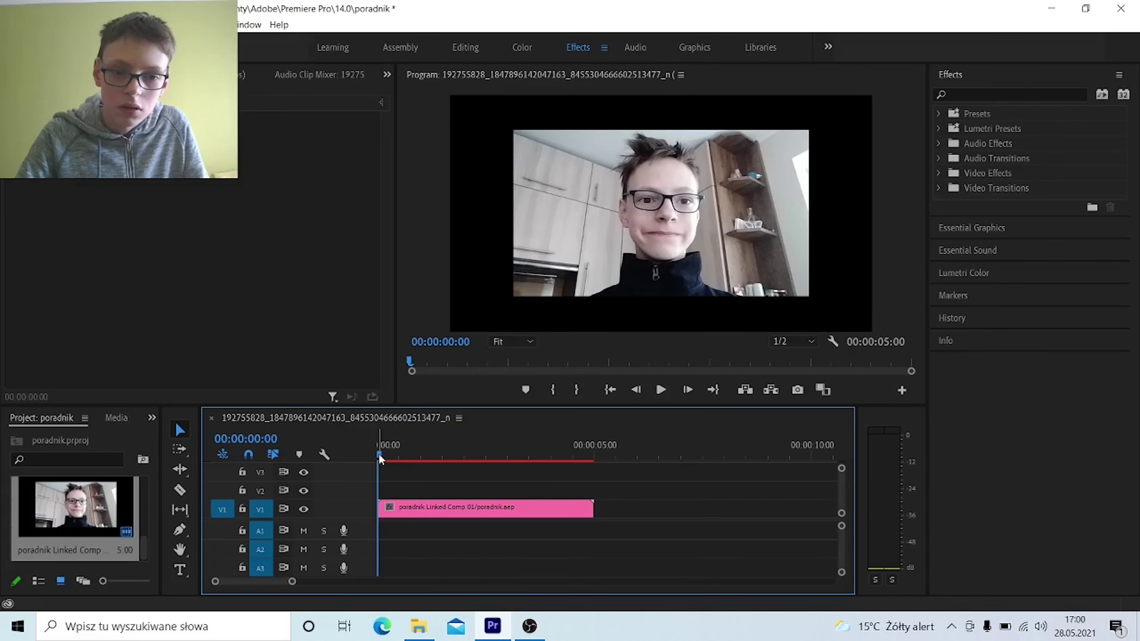
Play the Premiere sequence twice to preview the fire-bordered photo
mouse_move(379, 455)
left_mouse_down()
mouse_move(451, 439)
mouse_move(280, 470)
left_mouse_up()
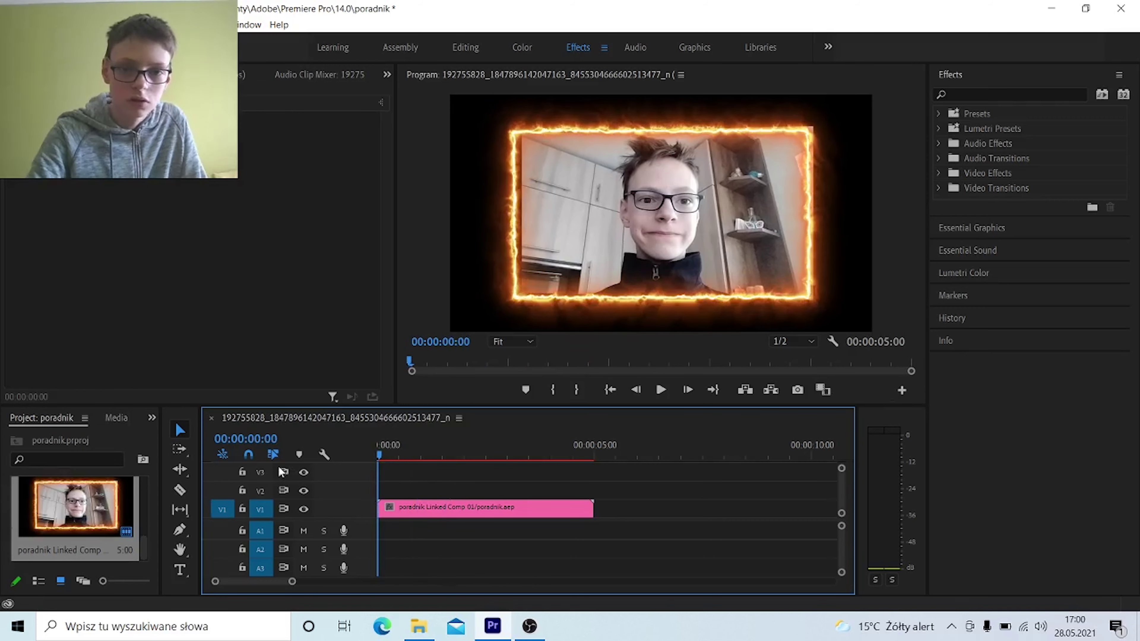
key("space")
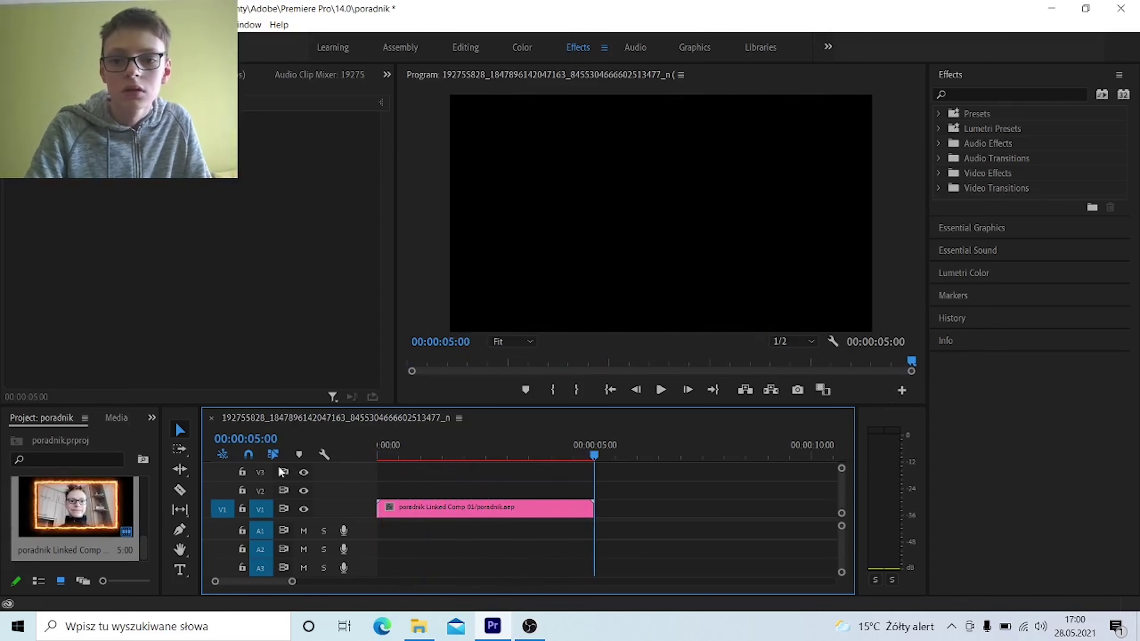
key("space")
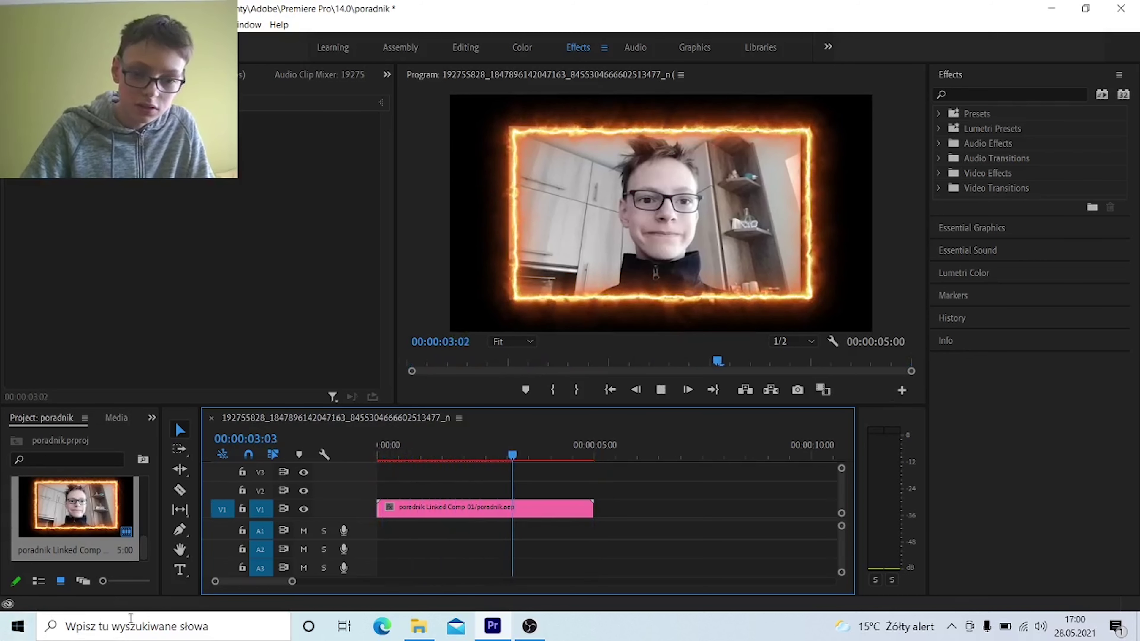
Switch the recording software to the full-screen webcam scene
mouse_move(428, 626)
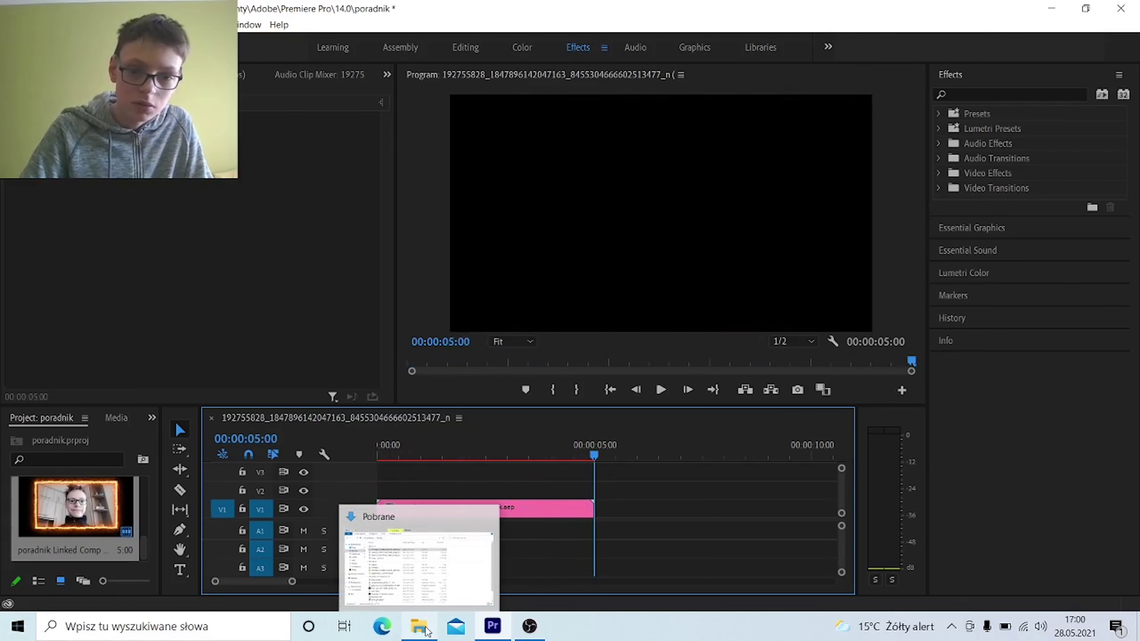
left_click(516, 625)
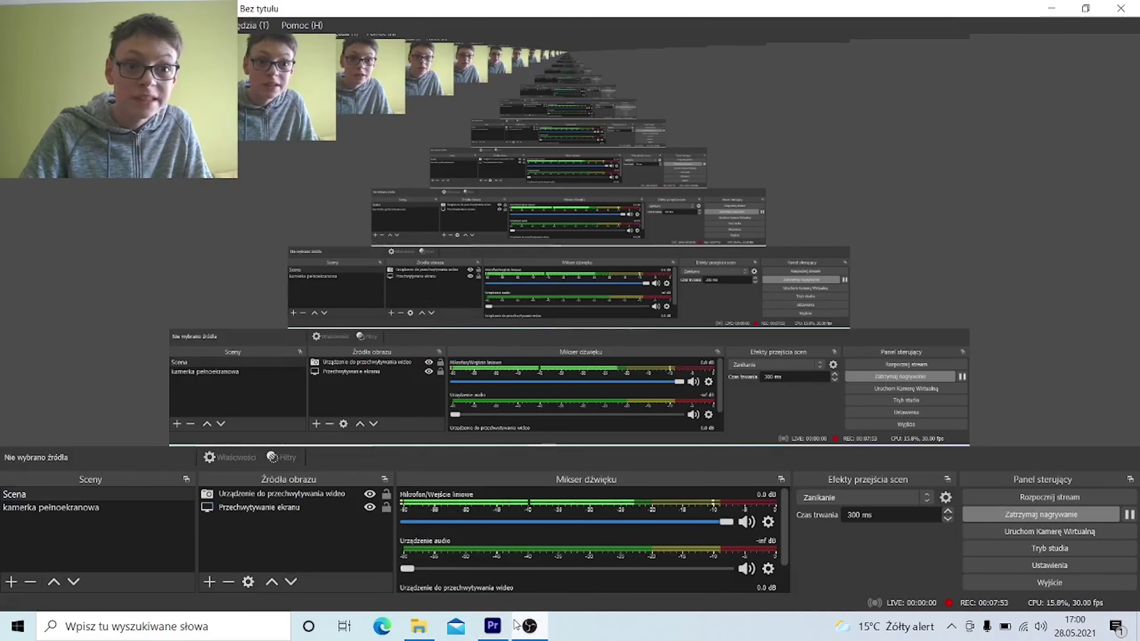
left_click(51, 507)
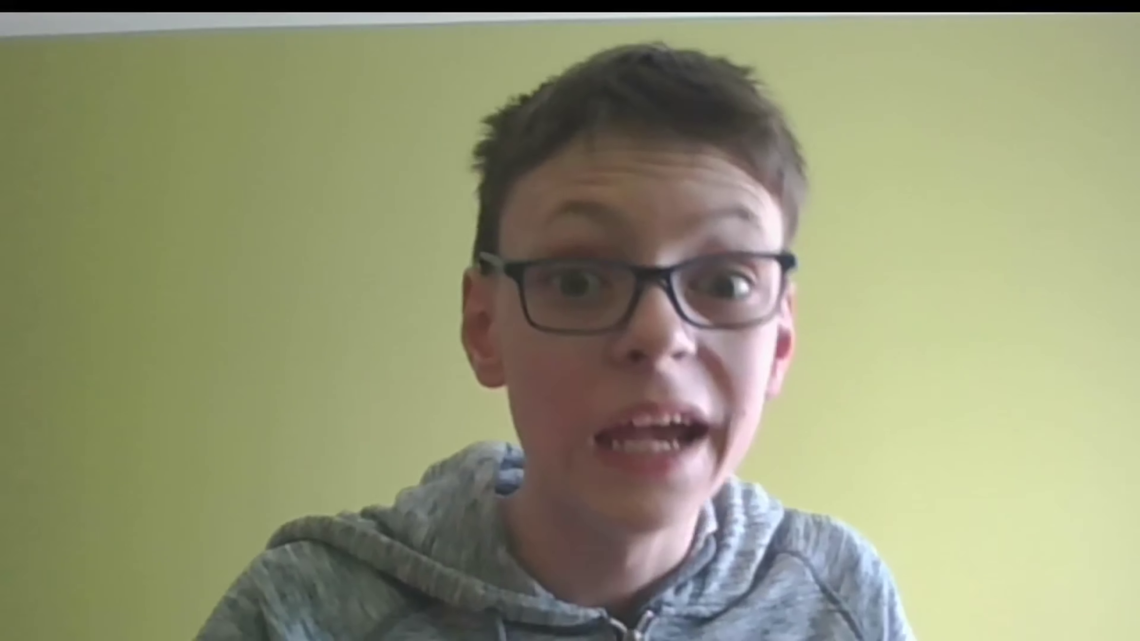